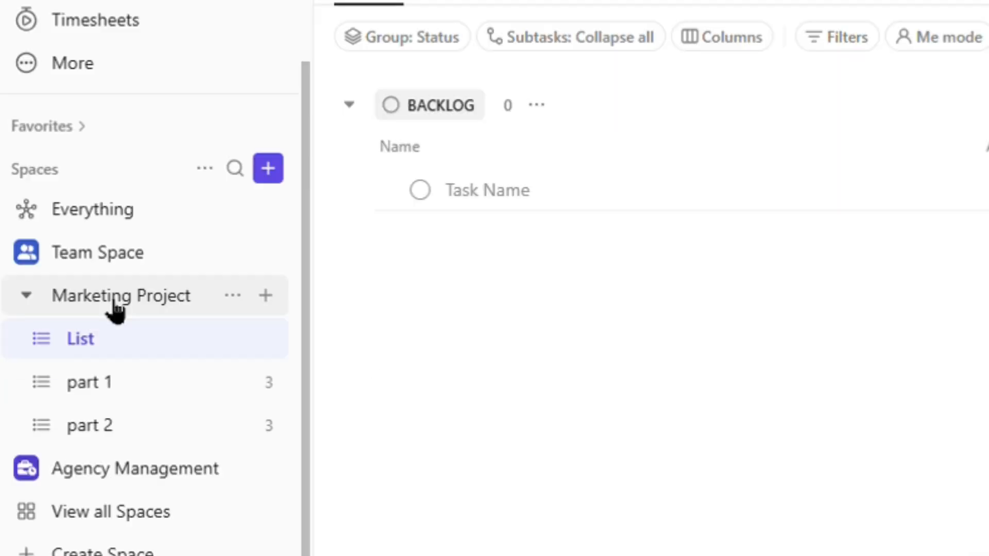
Step: Enter a draft task named 'startup poject' in the Backlog group, keeping its BACKLOG status
{"action": "left_click", "coordinate": [532, 194]}
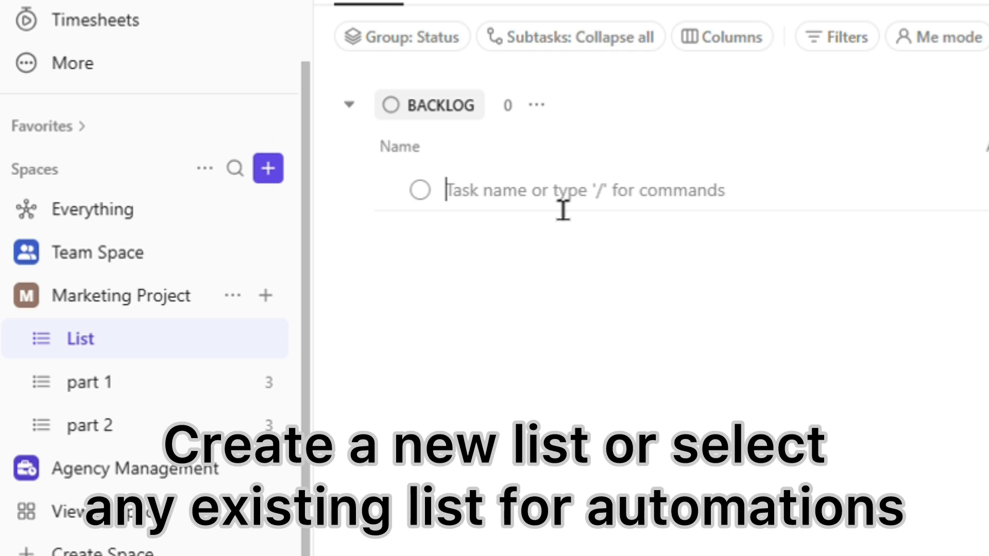
{"action": "type", "text": "s"}
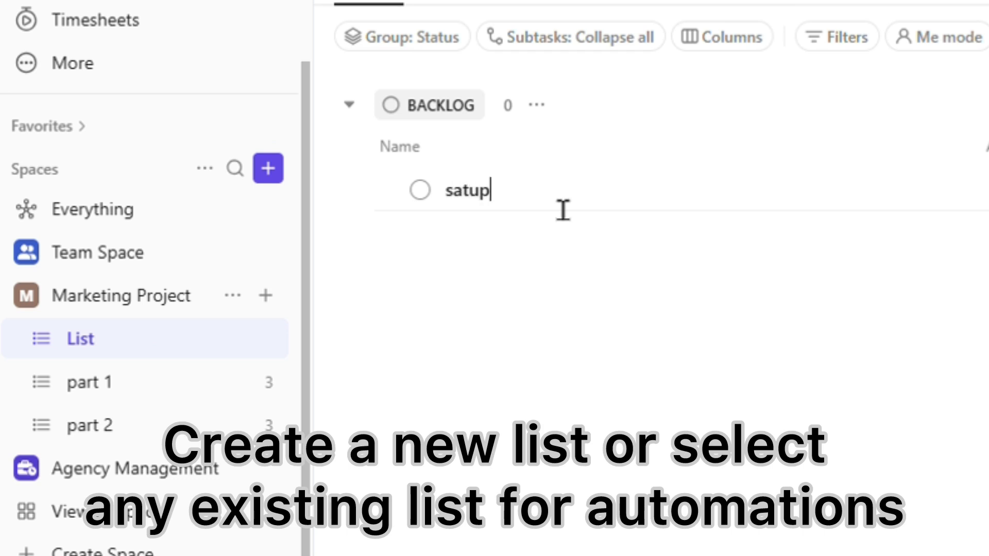
{"action": "type", "text": "atup"}
{"action": "key", "text": "BackSpace"}
{"action": "key", "text": "BackSpace"}
{"action": "key", "text": "BackSpace"}
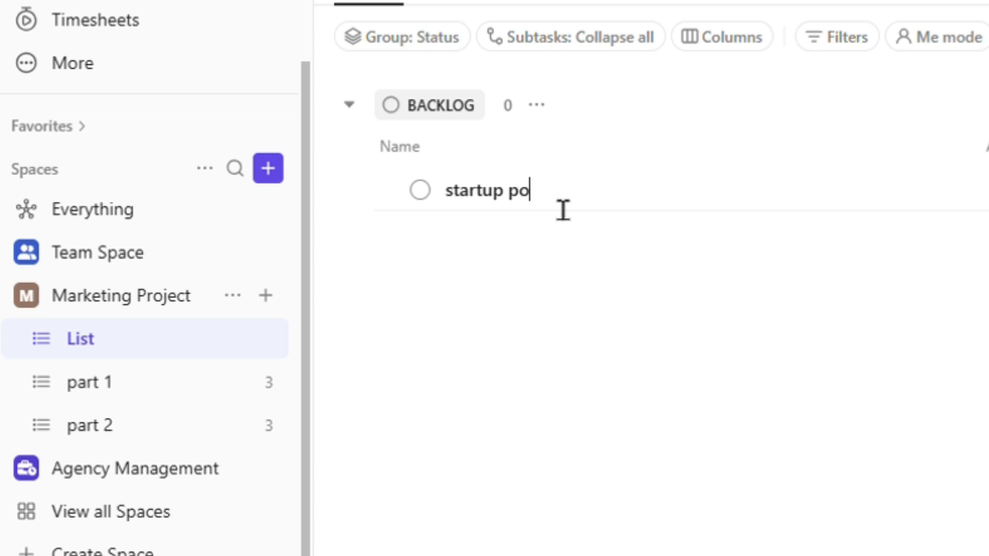
{"action": "left_click", "coordinate": [420, 191]}
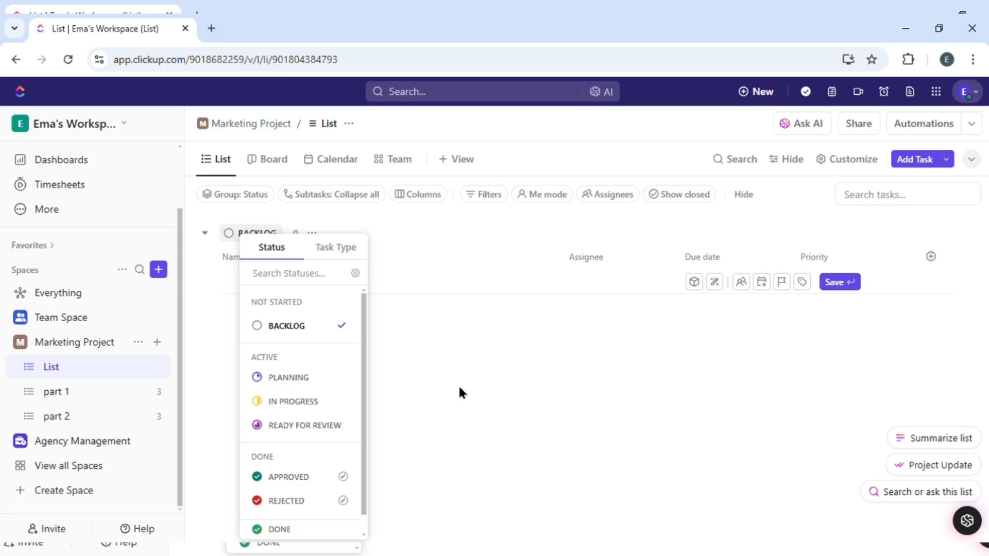
{"action": "left_click", "coordinate": [858, 389]}
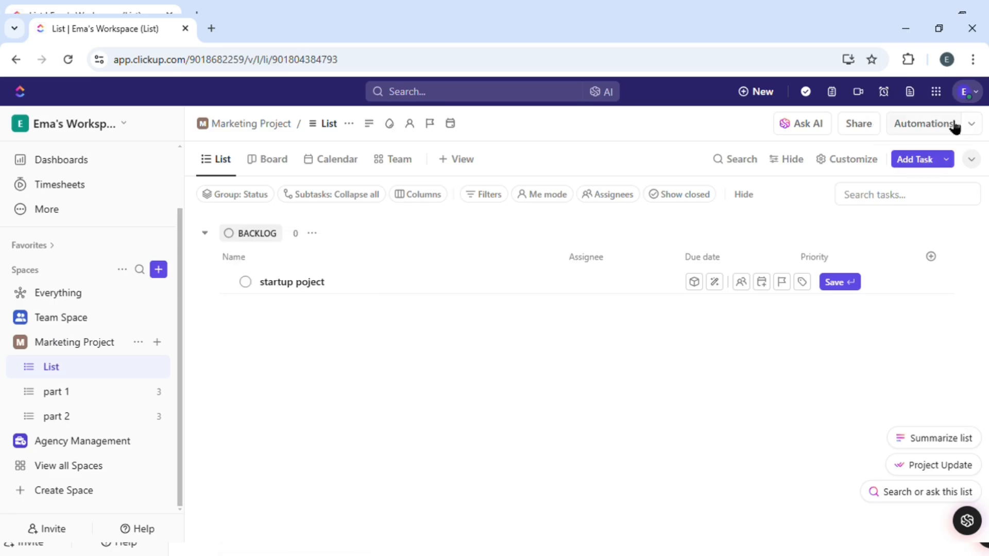
Step: Save the task and start a list automation triggered by Status changes
{"action": "left_click", "coordinate": [924, 123]}
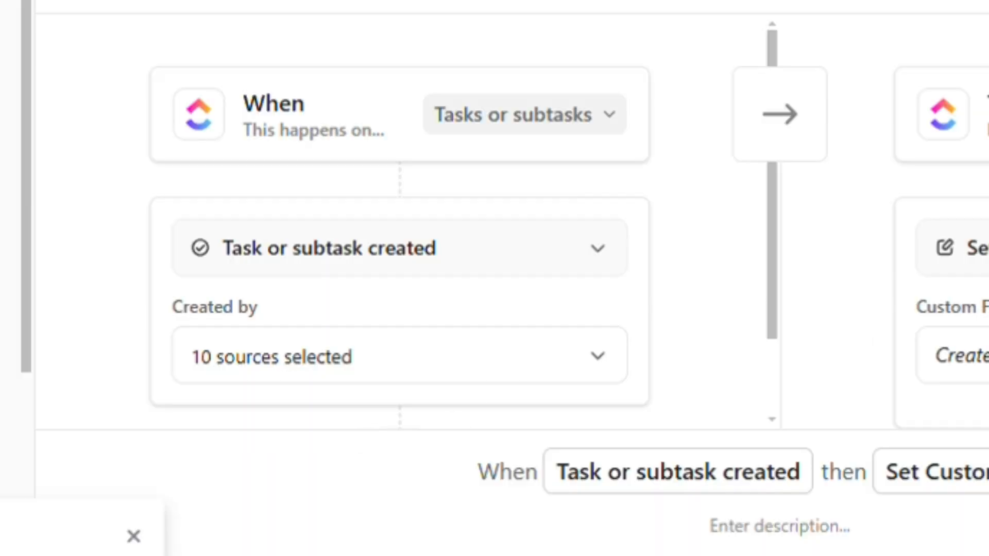
{"action": "left_click", "coordinate": [142, 540]}
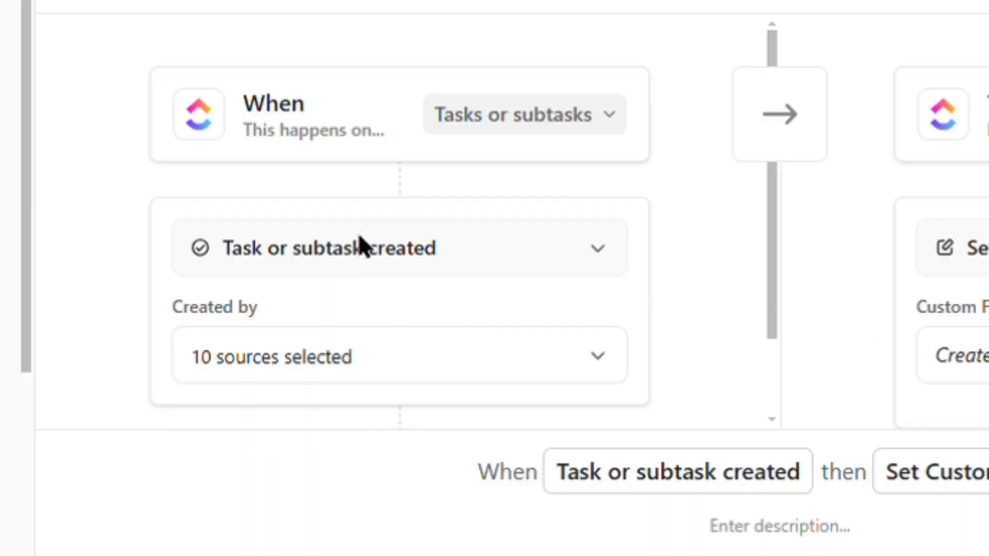
{"action": "scroll", "coordinate": [485, 184], "scroll_direction": "down", "scroll_amount": 2}
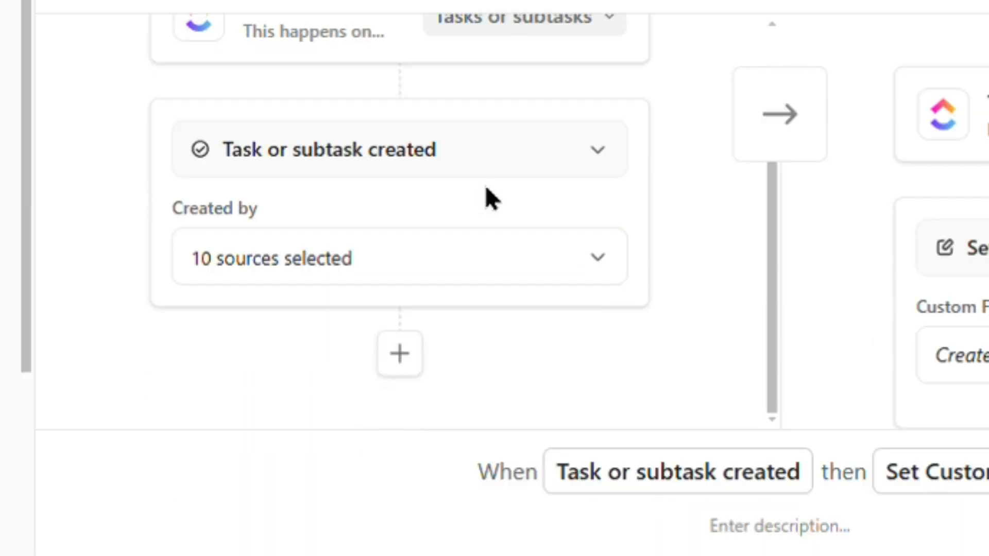
{"action": "left_click", "coordinate": [381, 154]}
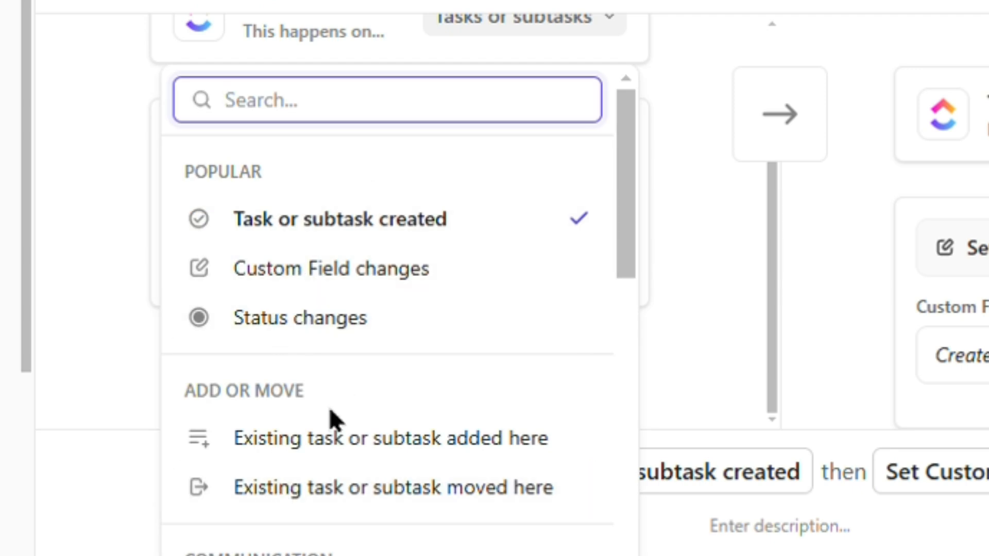
{"action": "left_click", "coordinate": [719, 317]}
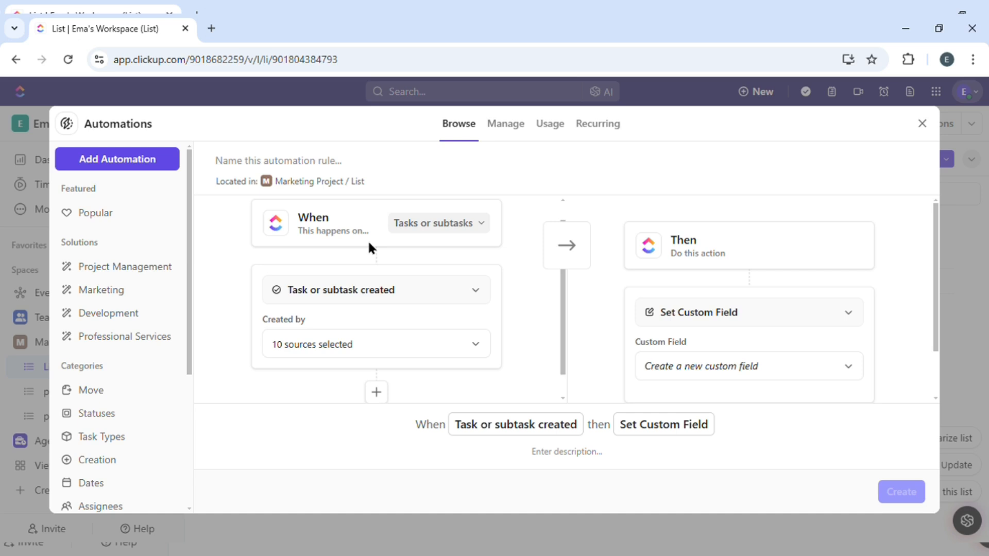
{"action": "scroll", "coordinate": [369, 243], "scroll_direction": "up", "scroll_amount": 1}
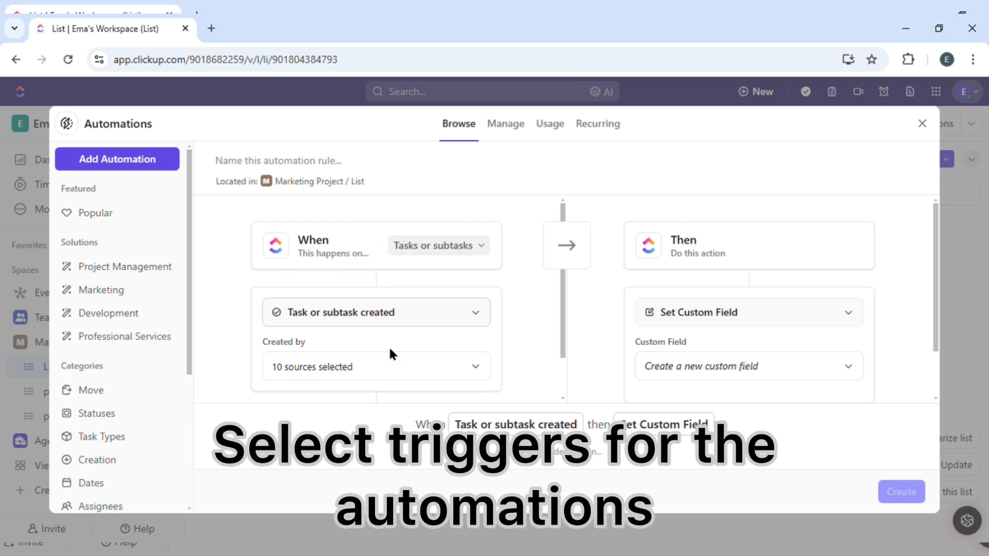
{"action": "left_click", "coordinate": [361, 313]}
{"action": "left_click", "coordinate": [332, 208]}
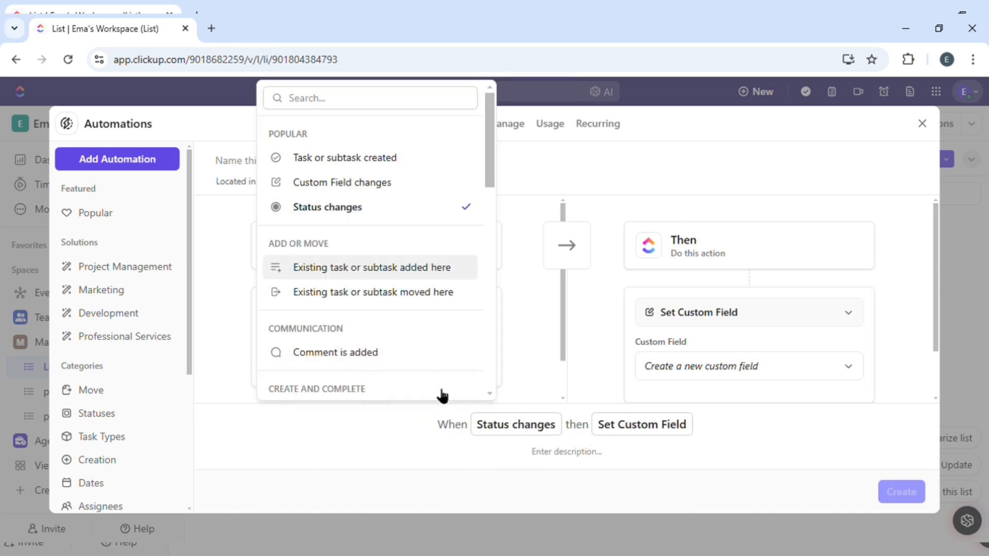
{"action": "scroll", "coordinate": [452, 319], "scroll_direction": "down", "scroll_amount": 1}
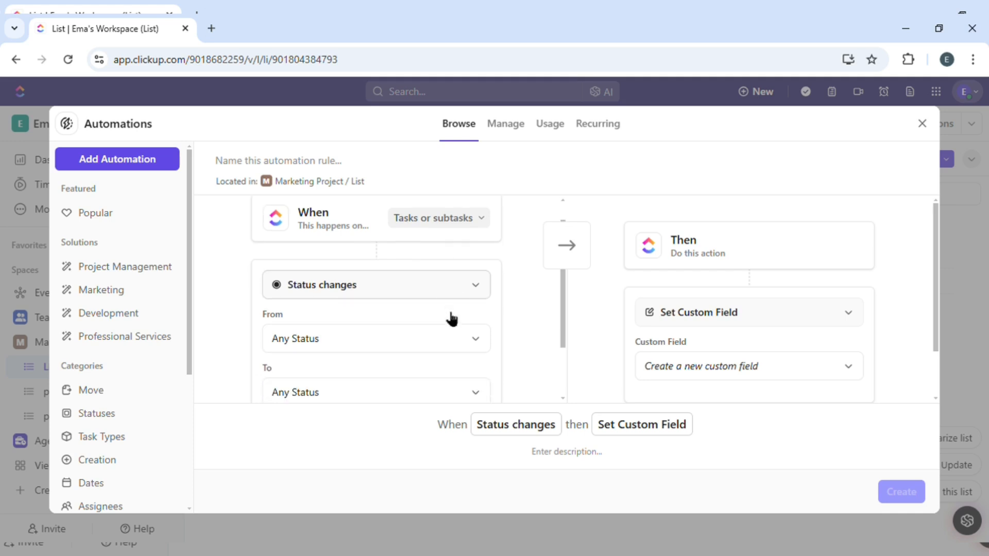
{"action": "scroll", "coordinate": [452, 319], "scroll_direction": "down", "scroll_amount": 2}
{"action": "left_click", "coordinate": [445, 227]}
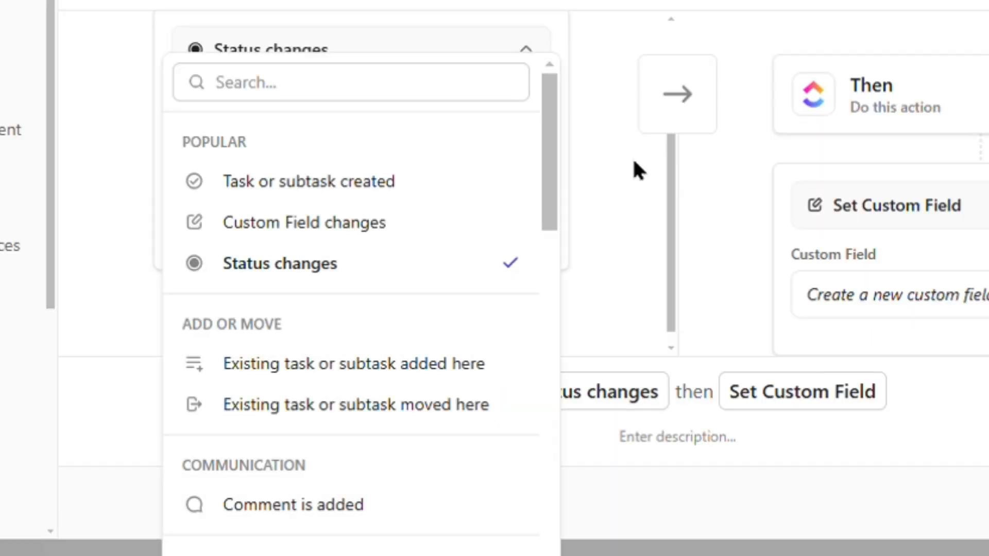
{"action": "left_click", "coordinate": [599, 164]}
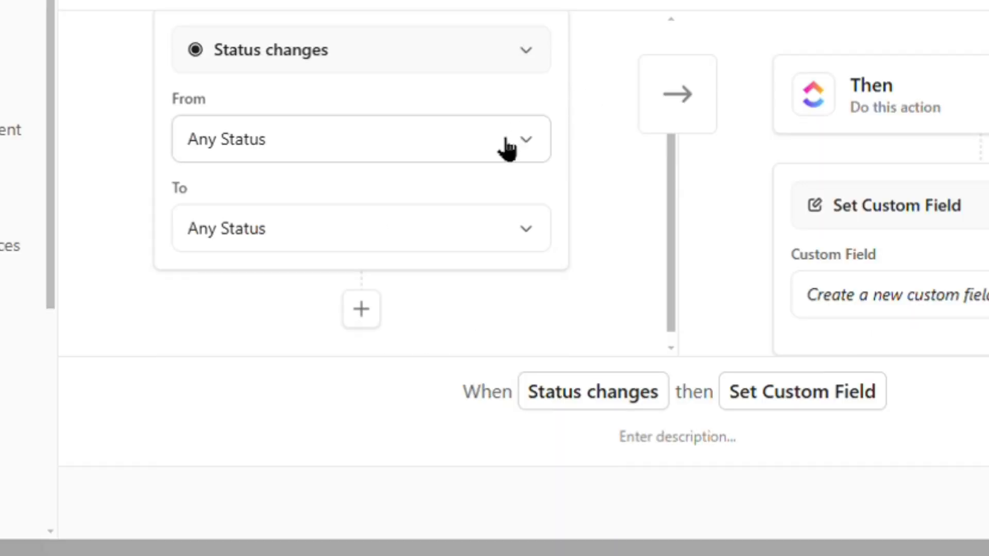
Step: Set the trigger's From status to Not started and its To status to Active
{"action": "left_click", "coordinate": [497, 150]}
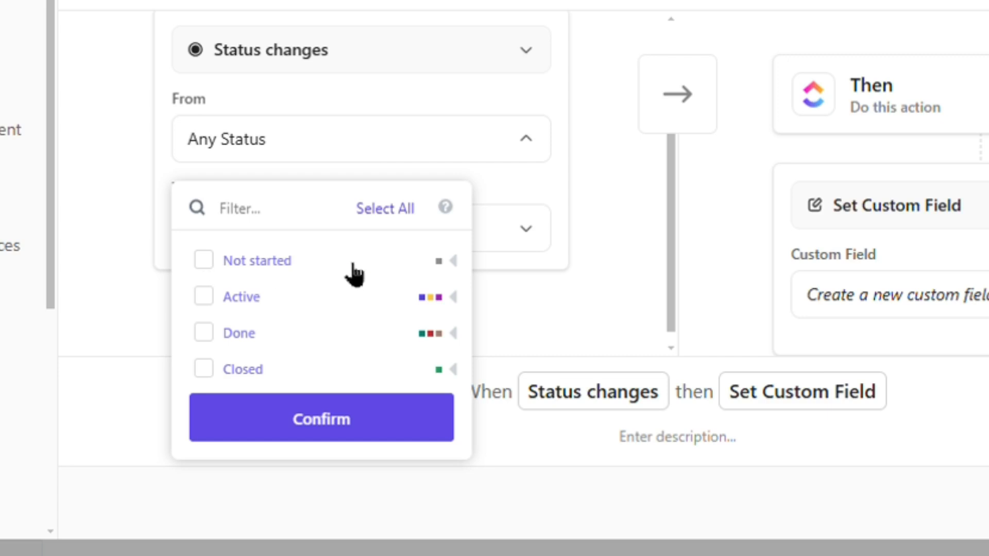
{"action": "left_click", "coordinate": [222, 260]}
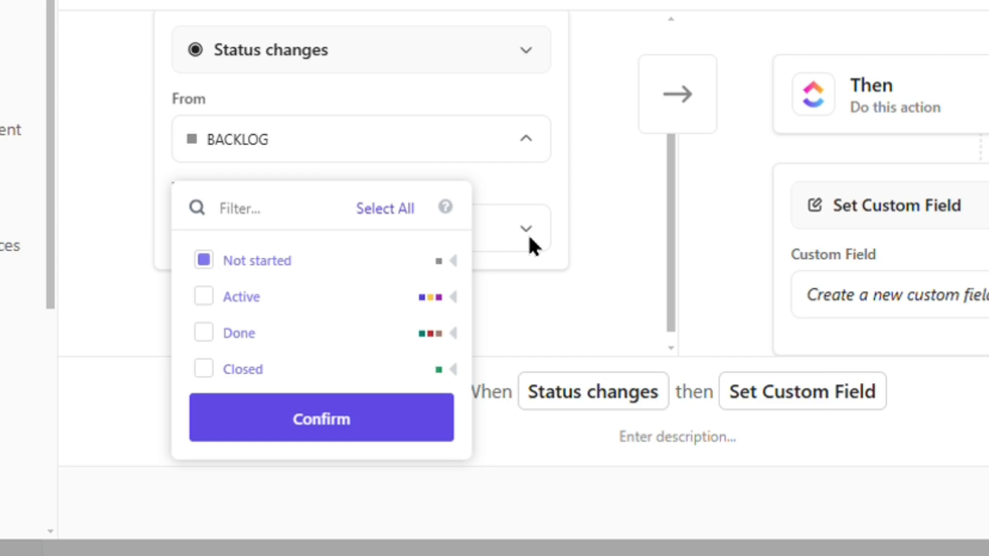
{"action": "left_click", "coordinate": [527, 233]}
{"action": "left_click", "coordinate": [510, 242]}
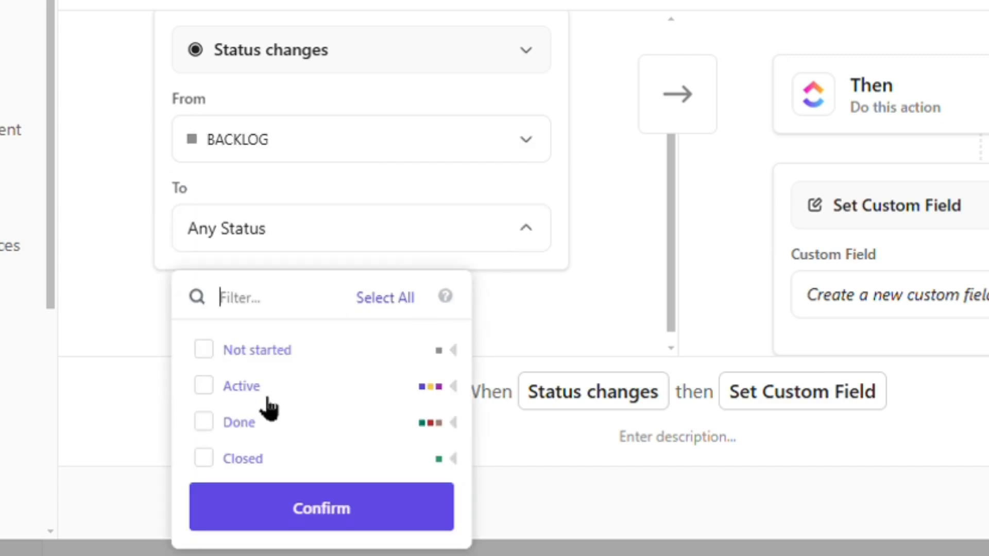
{"action": "left_click", "coordinate": [250, 387]}
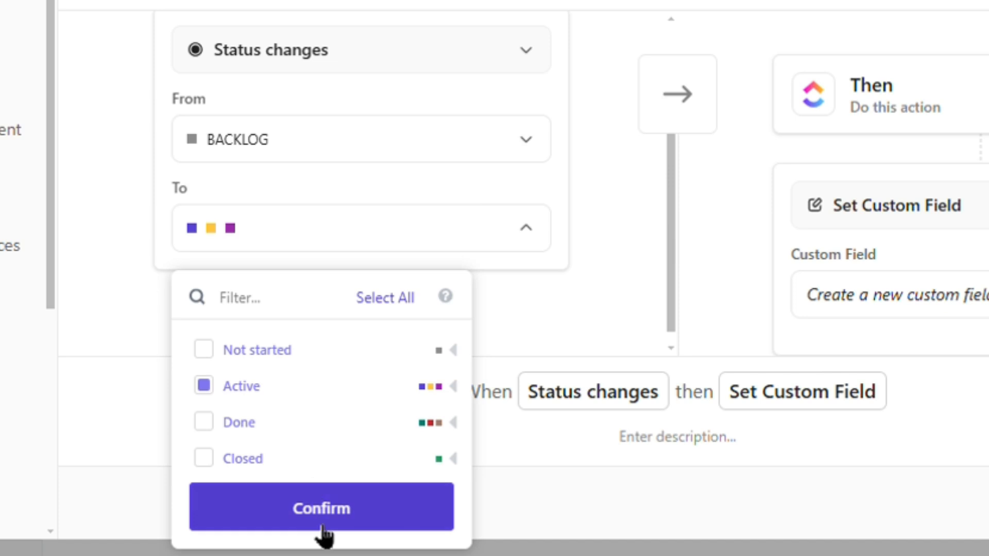
{"action": "left_click", "coordinate": [576, 276]}
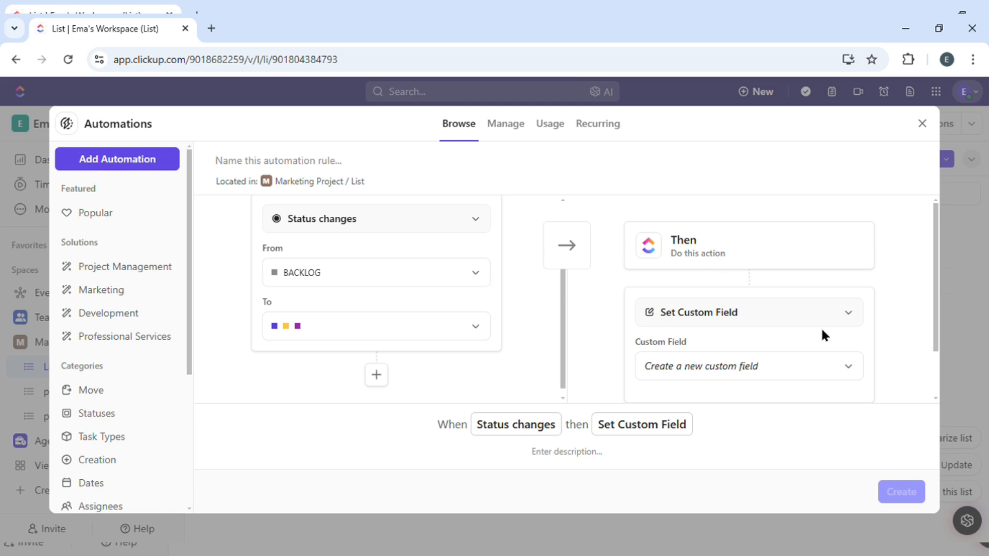
{"action": "left_click", "coordinate": [742, 315]}
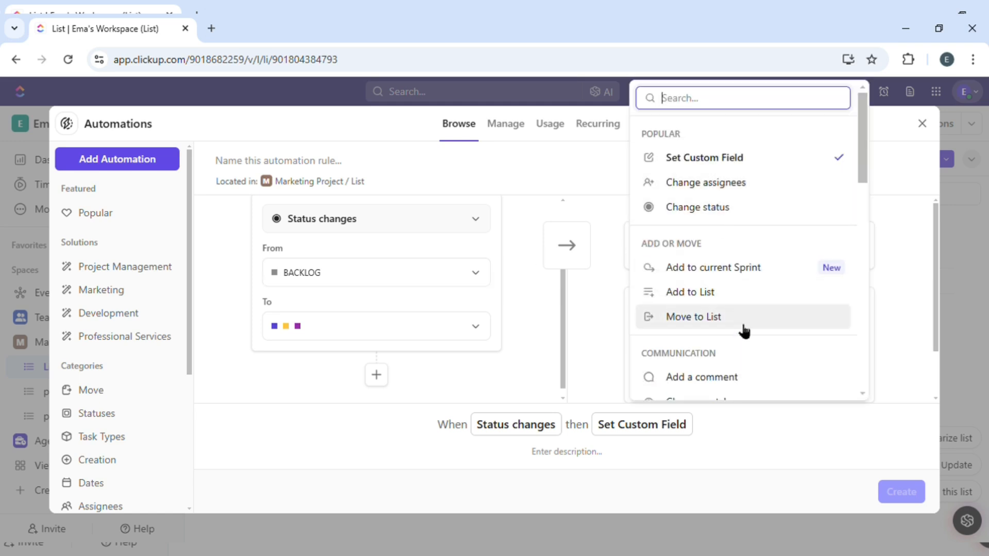
{"action": "left_click", "coordinate": [599, 327]}
{"action": "scroll", "coordinate": [755, 326], "scroll_direction": "down", "scroll_amount": 1}
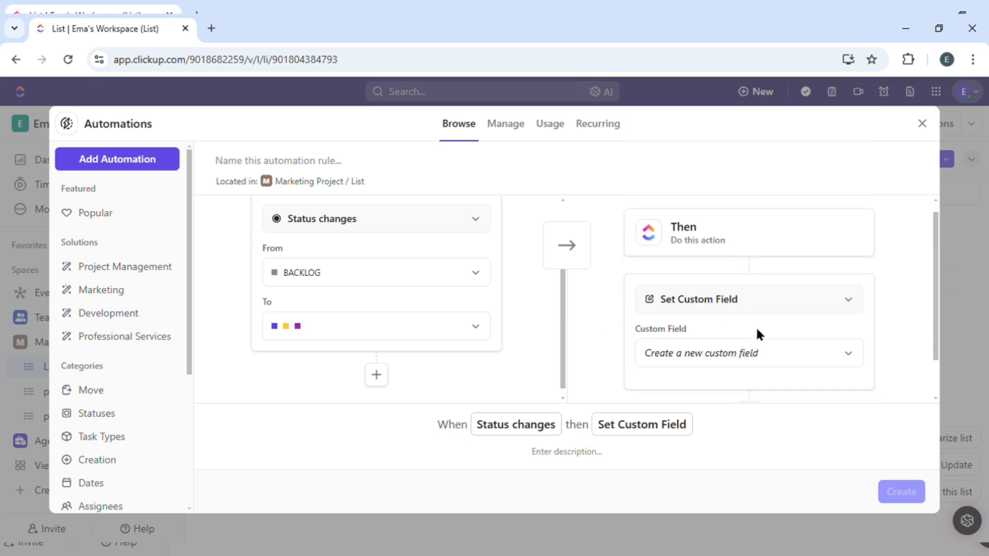
{"action": "left_click", "coordinate": [746, 315]}
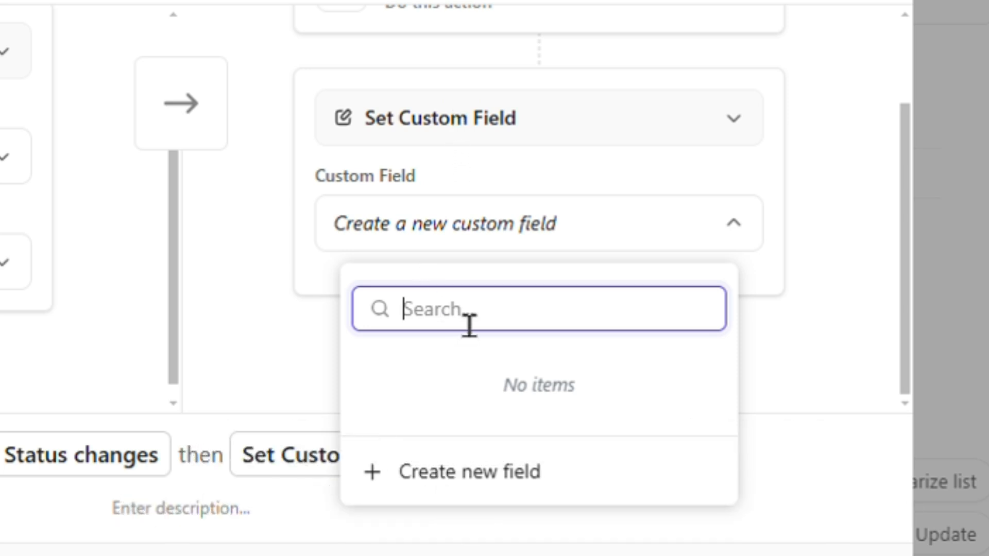
{"action": "type", "text": "Don"}
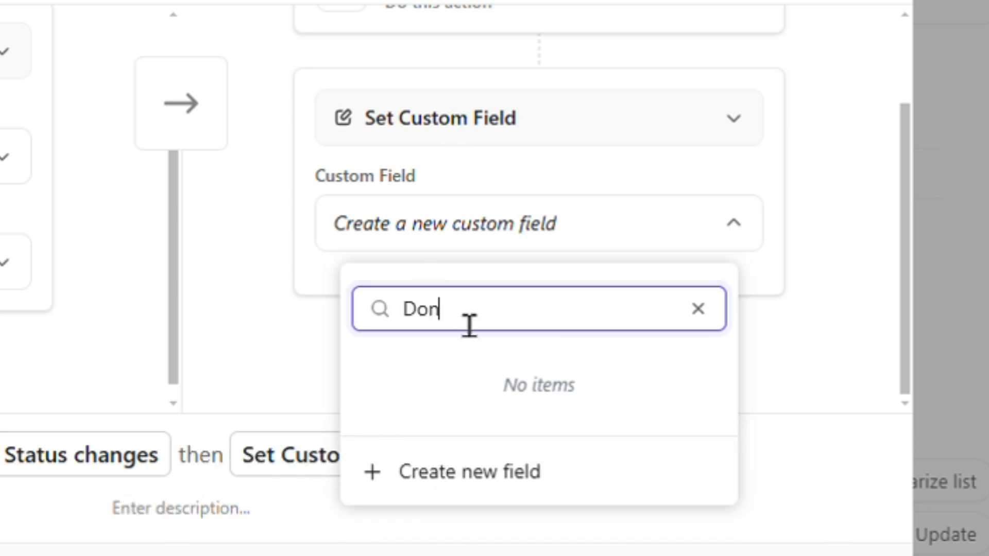
{"action": "type", "text": "e"}
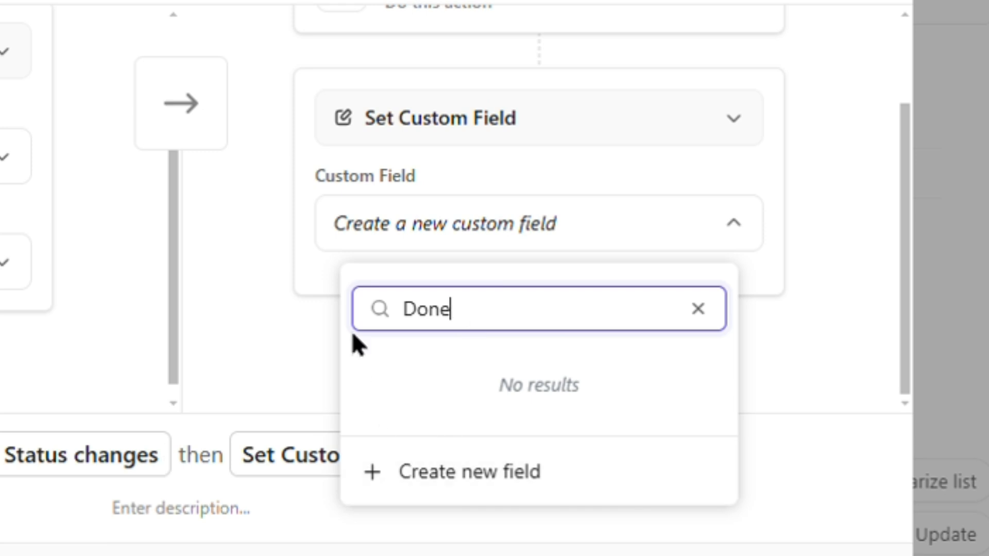
{"action": "left_click", "coordinate": [447, 470]}
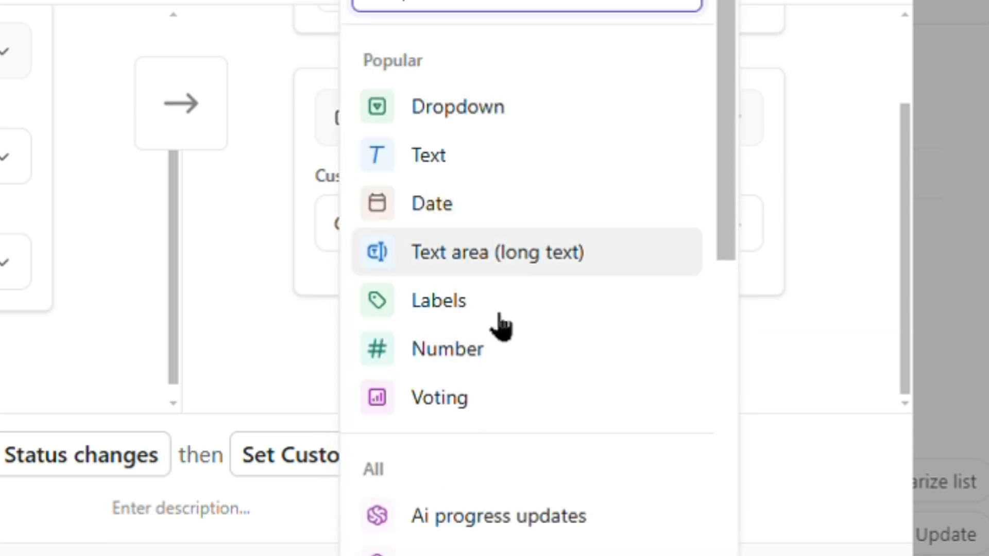
{"action": "left_click", "coordinate": [261, 342]}
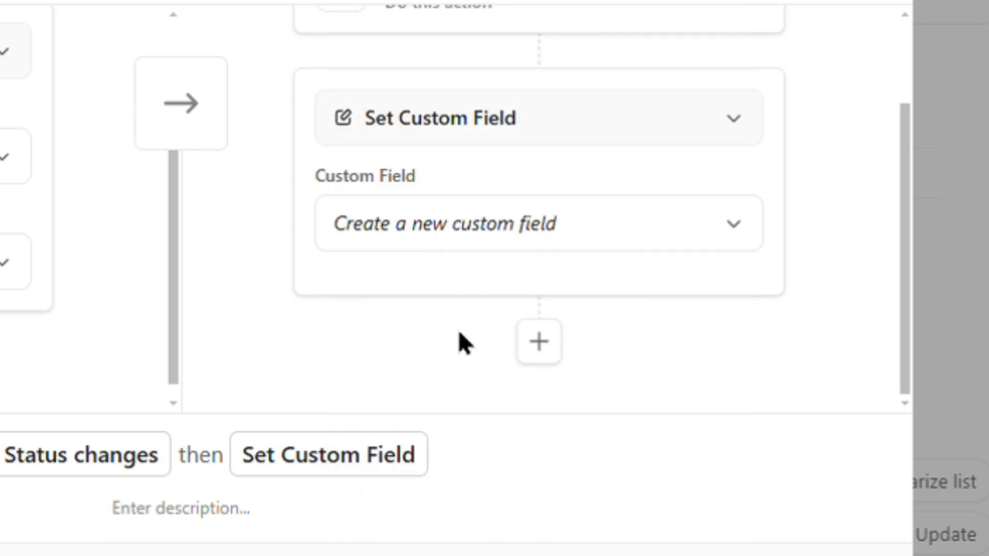
Step: Add a Change assignees action that assigns the task to yourself
{"action": "left_click", "coordinate": [538, 342]}
{"action": "scroll", "coordinate": [408, 221], "scroll_direction": "down", "scroll_amount": 5}
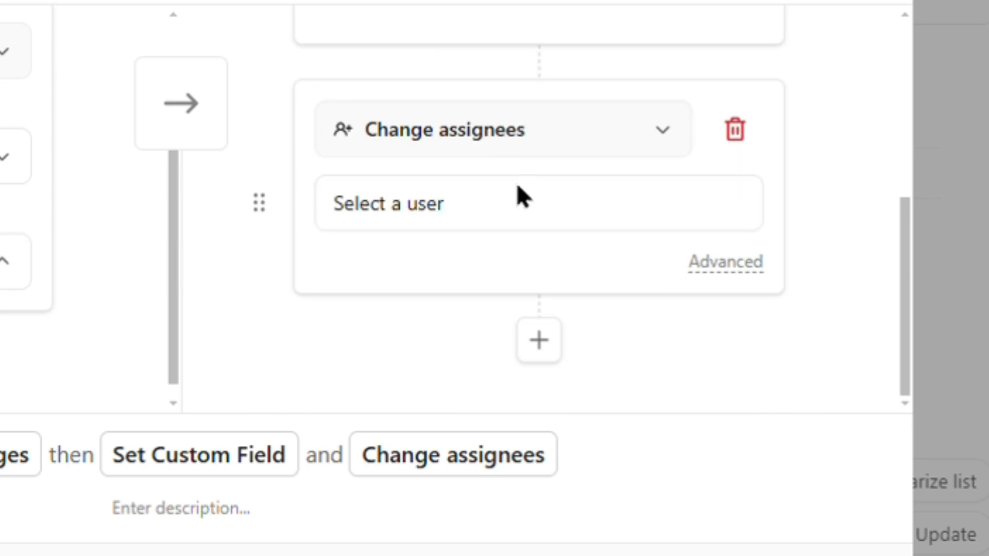
{"action": "left_click", "coordinate": [533, 144]}
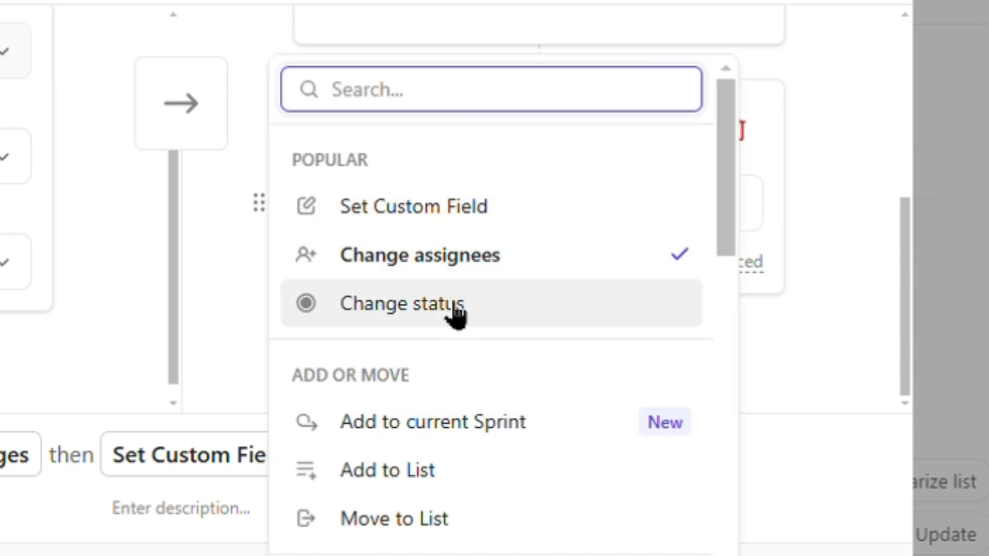
{"action": "left_click", "coordinate": [253, 350]}
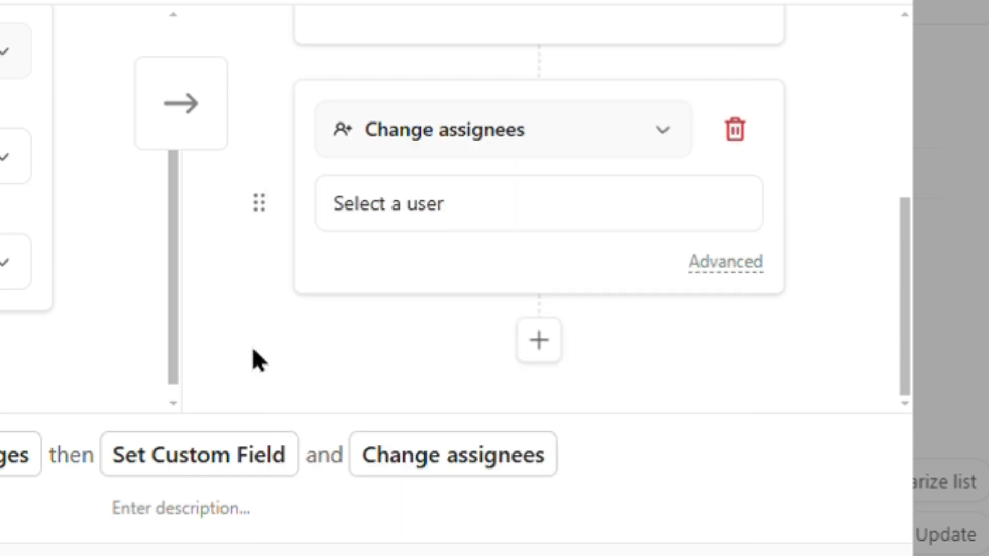
{"action": "left_click", "coordinate": [499, 208]}
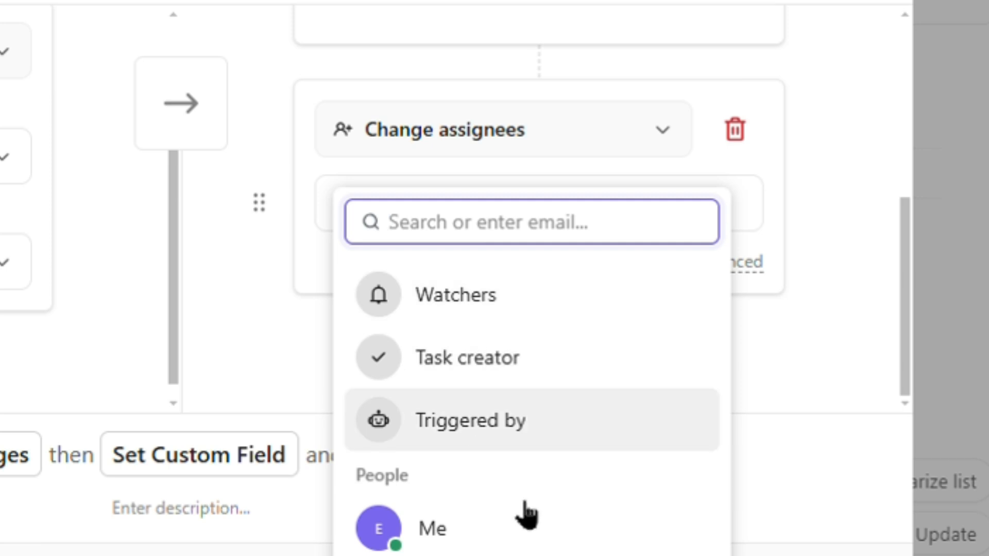
{"action": "left_click", "coordinate": [515, 530]}
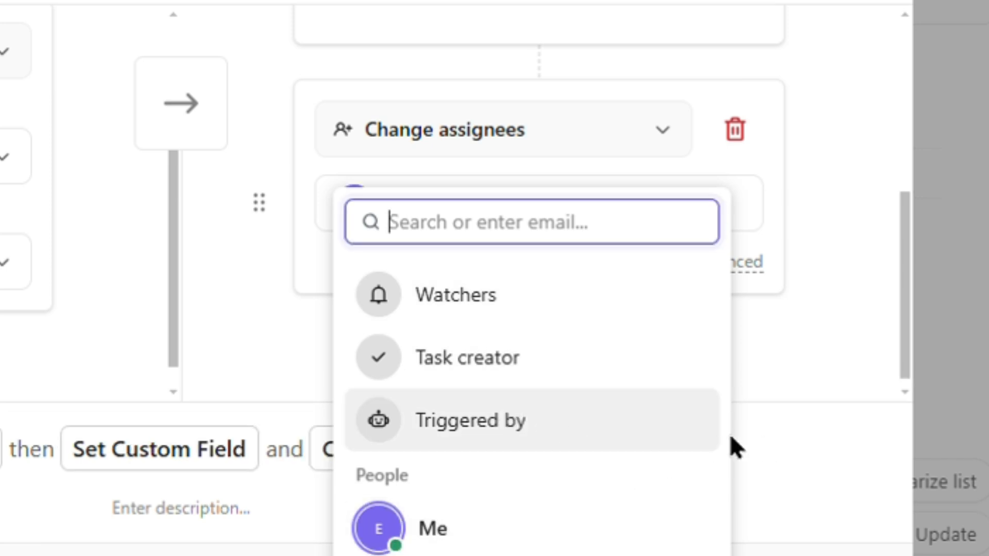
{"action": "left_click", "coordinate": [530, 520]}
{"action": "left_click", "coordinate": [531, 543]}
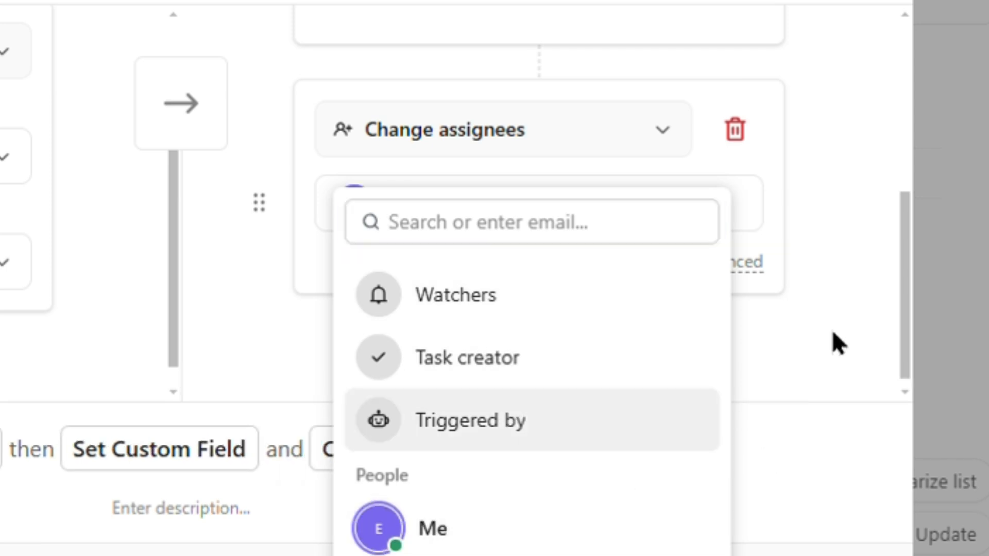
{"action": "left_click", "coordinate": [747, 353]}
Step: Add a second, still-empty action below it and expand its advanced assignee options
{"action": "left_click", "coordinate": [539, 341]}
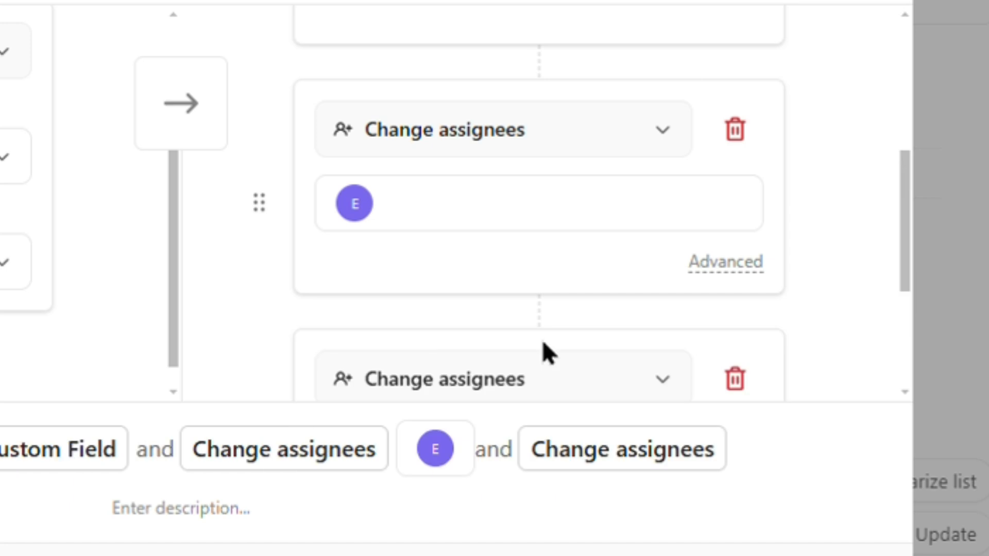
{"action": "left_click", "coordinate": [741, 262]}
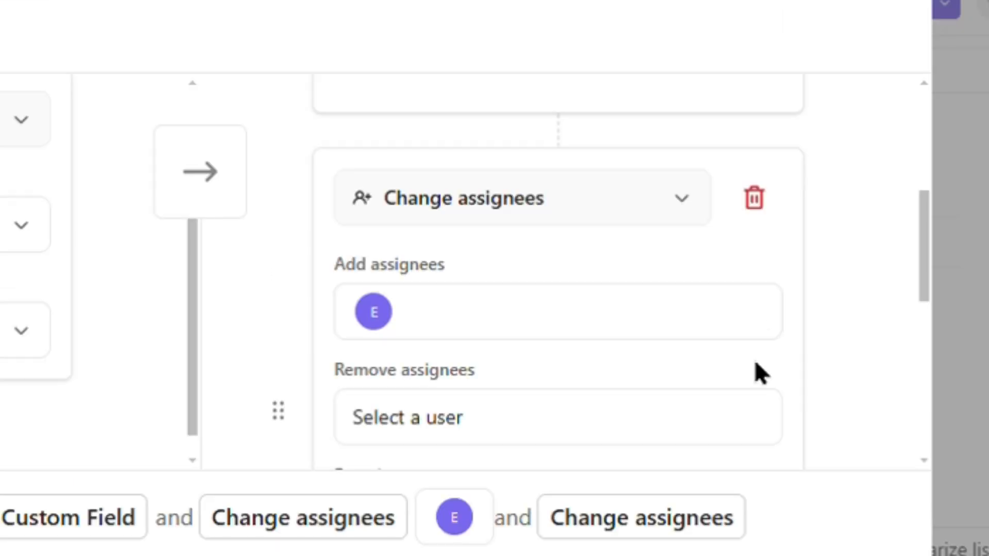
{"action": "scroll", "coordinate": [721, 360], "scroll_direction": "down", "scroll_amount": 2}
{"action": "scroll", "coordinate": [660, 348], "scroll_direction": "down", "scroll_amount": 3}
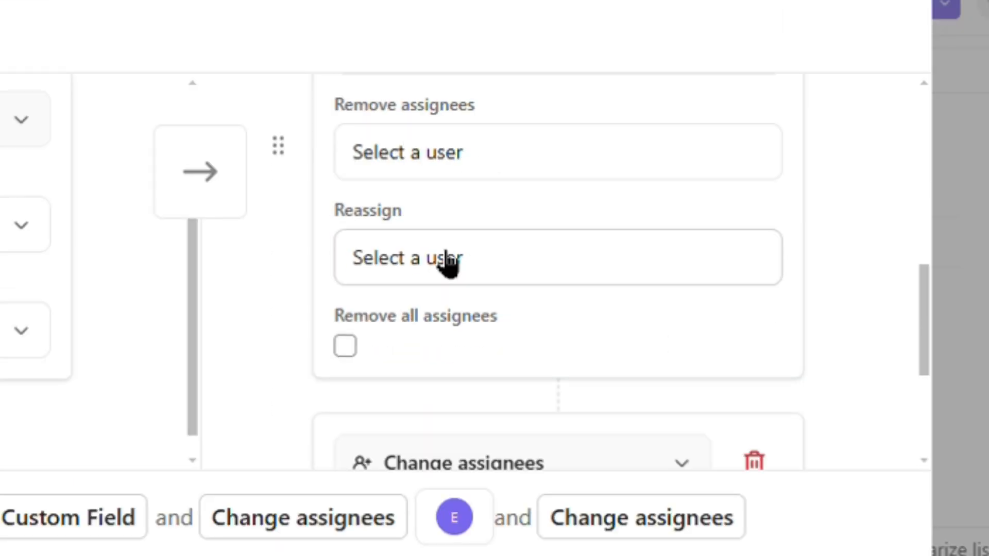
{"action": "scroll", "coordinate": [443, 304], "scroll_direction": "down", "scroll_amount": 5}
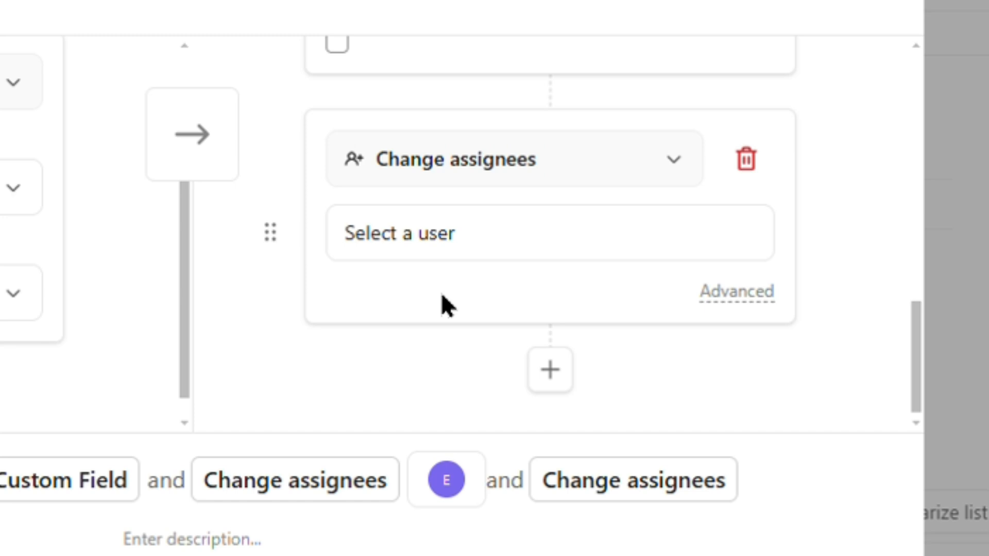
Step: Make the second action Add to current Sprint
{"action": "scroll", "coordinate": [442, 296], "scroll_direction": "up", "scroll_amount": 1}
{"action": "left_click", "coordinate": [610, 184]}
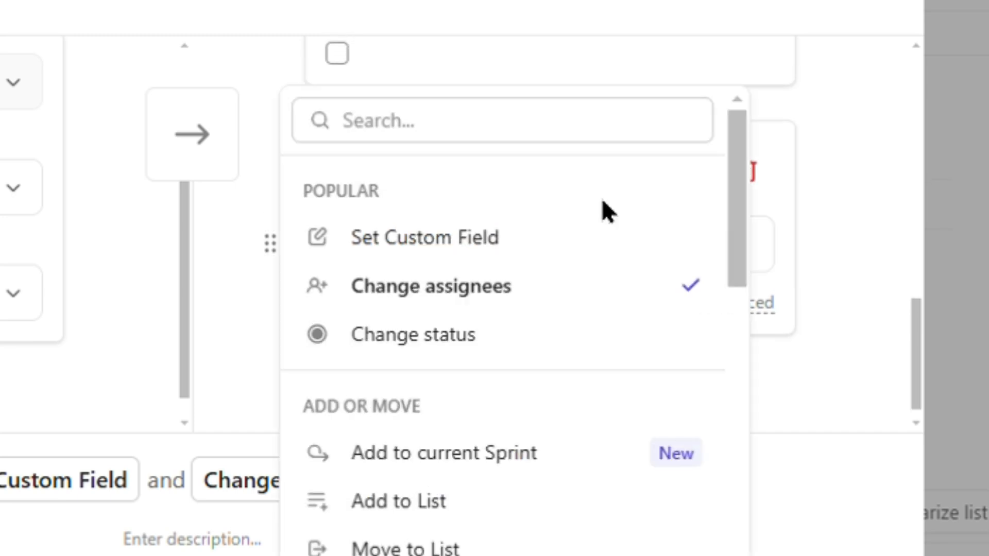
{"action": "scroll", "coordinate": [491, 288], "scroll_direction": "down", "scroll_amount": 5}
{"action": "scroll", "coordinate": [492, 289], "scroll_direction": "up", "scroll_amount": 5}
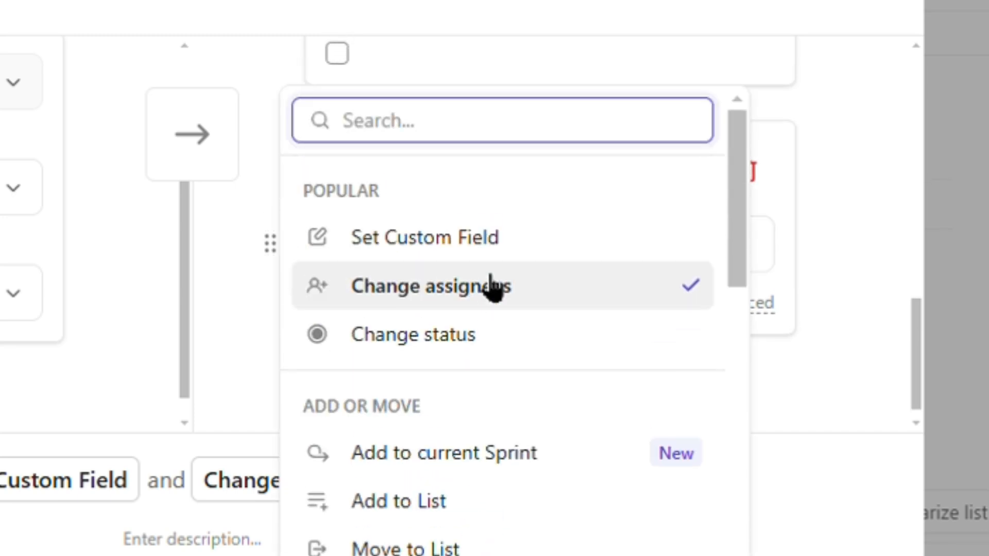
{"action": "scroll", "coordinate": [446, 512], "scroll_direction": "down", "scroll_amount": 2}
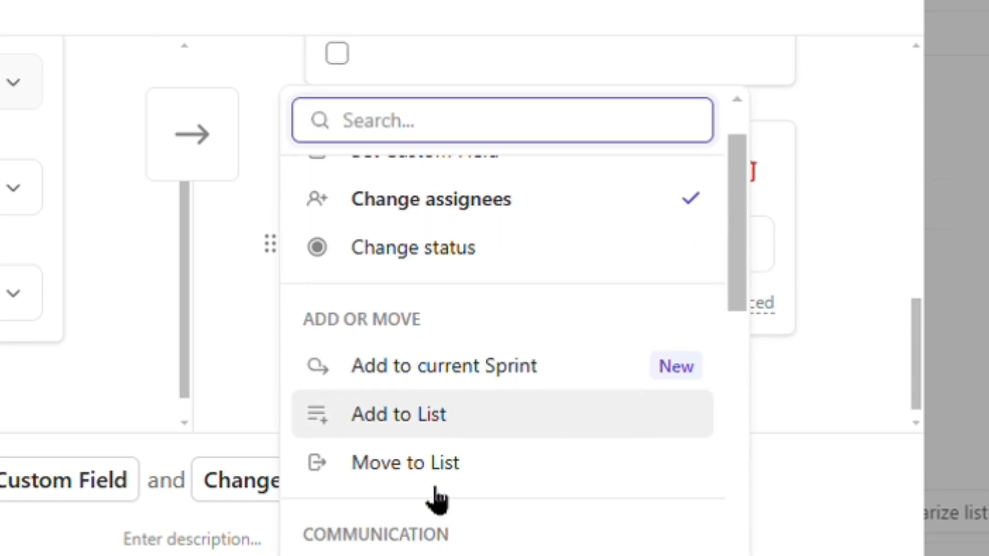
{"action": "left_click", "coordinate": [580, 375]}
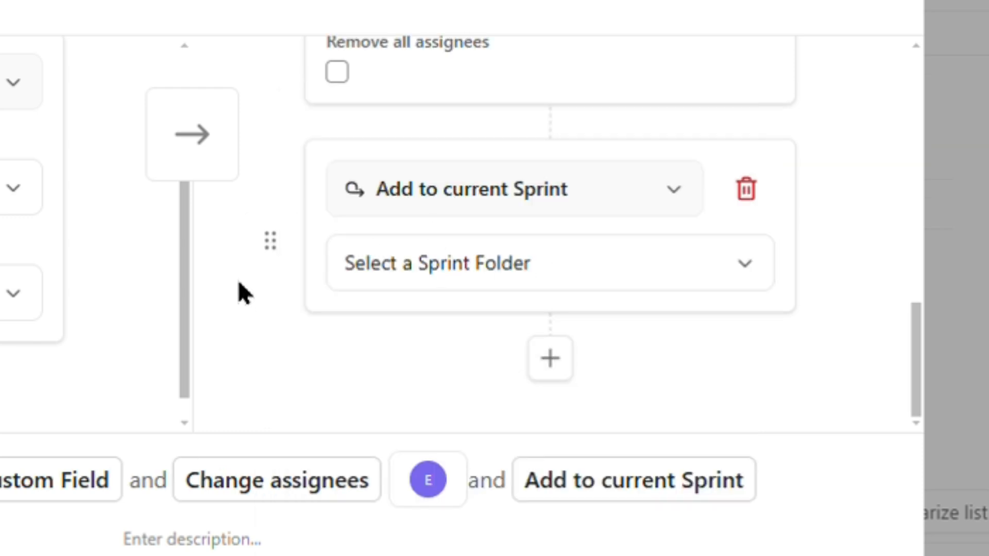
Step: Add a third action set to Create a List
{"action": "left_click", "coordinate": [551, 360]}
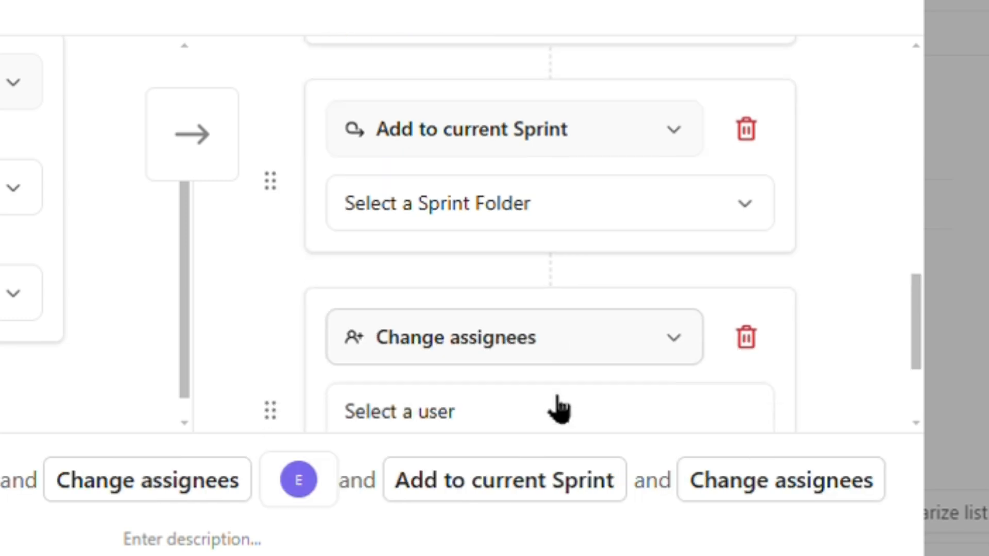
{"action": "left_click", "coordinate": [502, 225]}
{"action": "scroll", "coordinate": [478, 332], "scroll_direction": "down", "scroll_amount": 10}
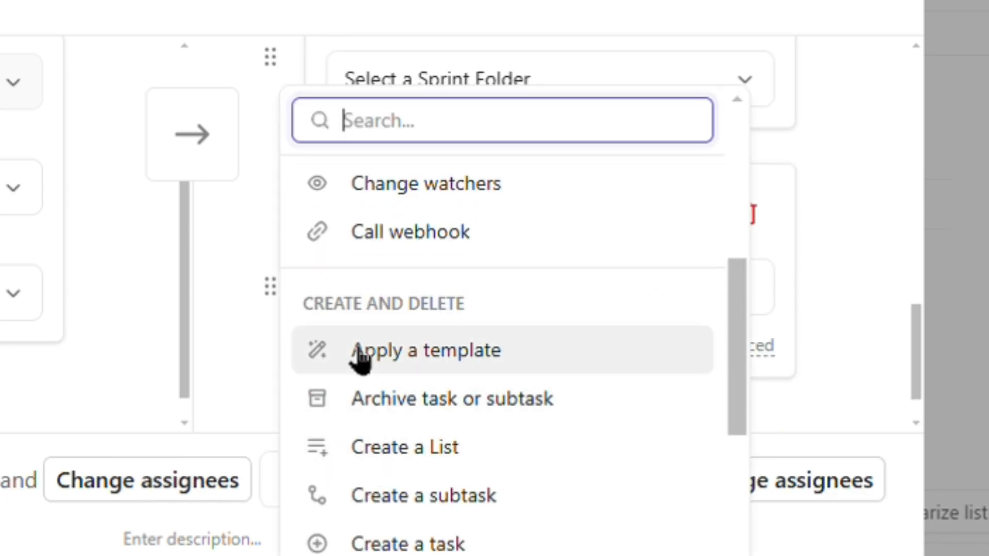
{"action": "scroll", "coordinate": [361, 412], "scroll_direction": "down", "scroll_amount": 3}
{"action": "scroll", "coordinate": [453, 433], "scroll_direction": "up", "scroll_amount": 3}
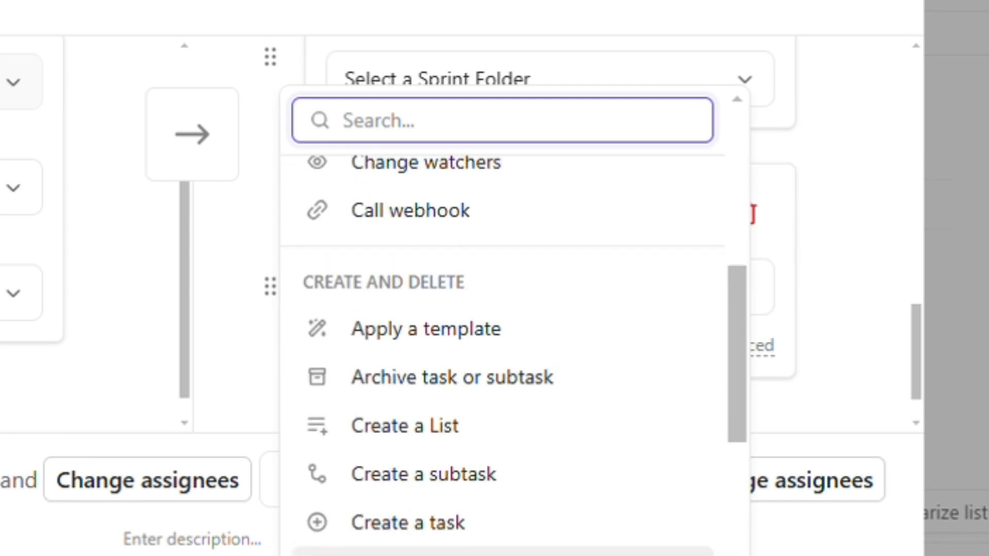
{"action": "left_click", "coordinate": [451, 431]}
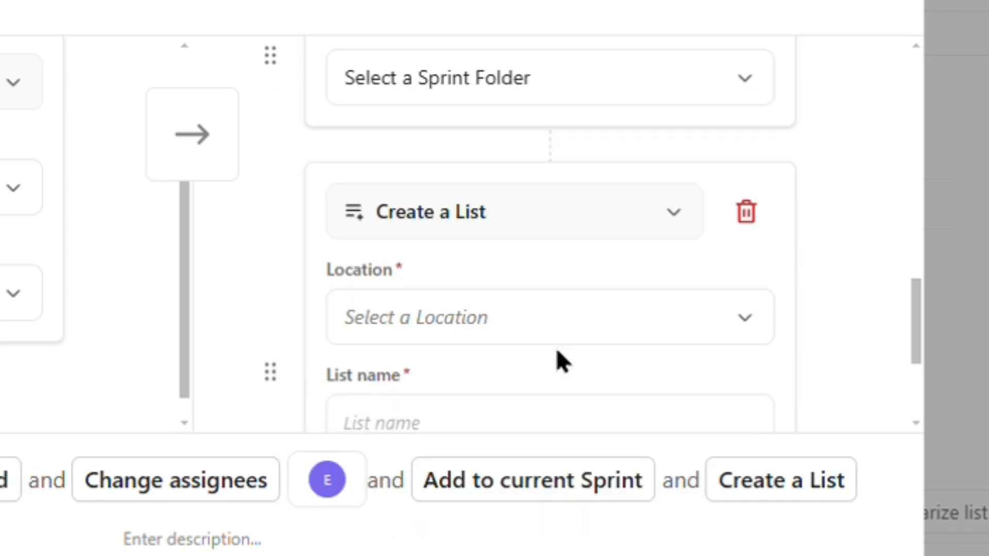
{"action": "scroll", "coordinate": [556, 360], "scroll_direction": "down", "scroll_amount": 5}
{"action": "left_click", "coordinate": [412, 85]}
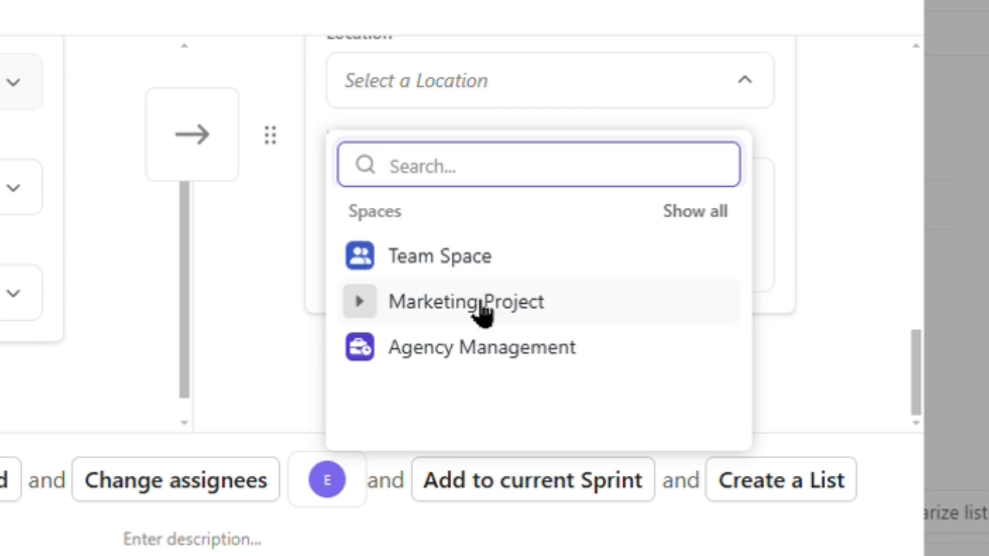
{"action": "left_click", "coordinate": [308, 201]}
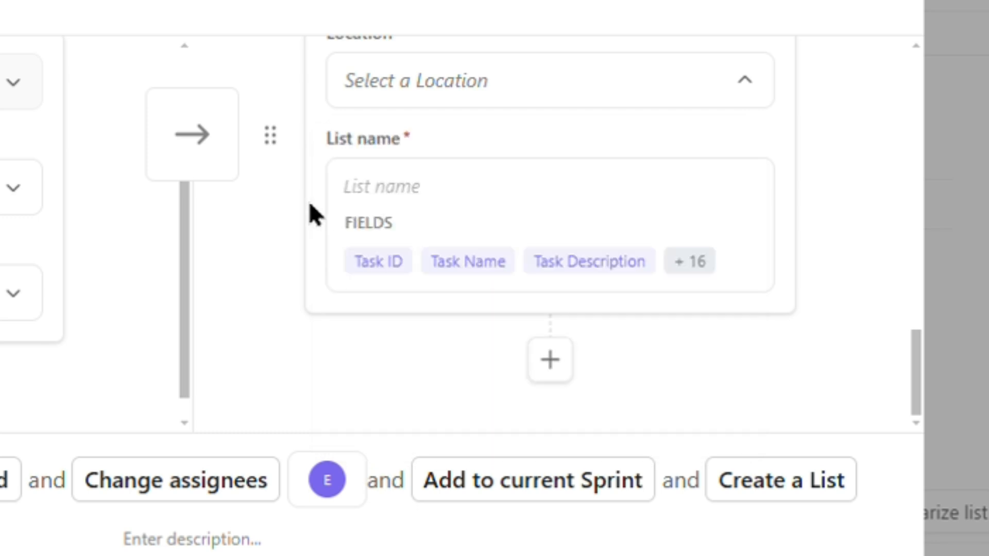
Step: Switch the Create a List action to Create a subtask from the Create and Delete options
{"action": "scroll", "coordinate": [403, 229], "scroll_direction": "up", "scroll_amount": 1}
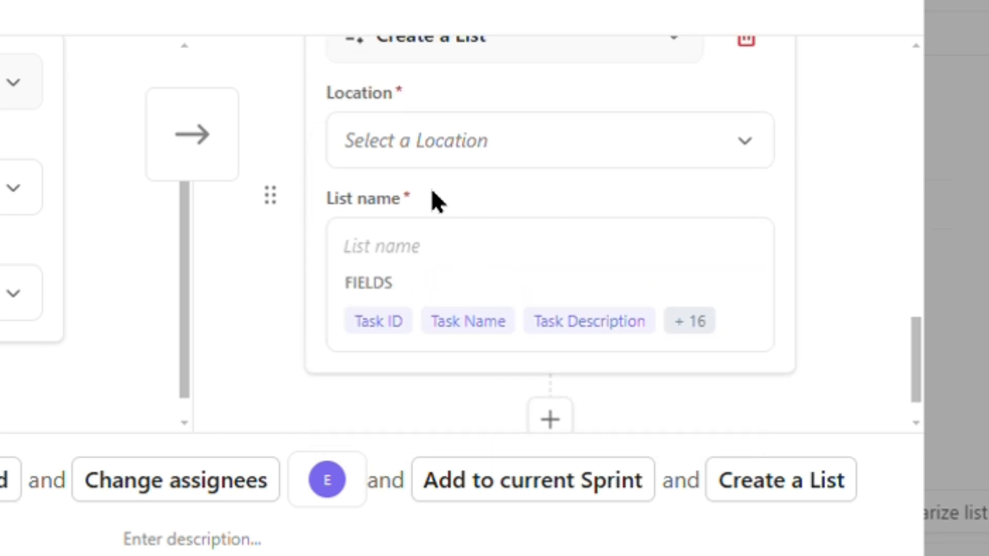
{"action": "scroll", "coordinate": [438, 201], "scroll_direction": "up", "scroll_amount": 3}
{"action": "left_click", "coordinate": [464, 208]}
{"action": "scroll", "coordinate": [457, 282], "scroll_direction": "down", "scroll_amount": 10}
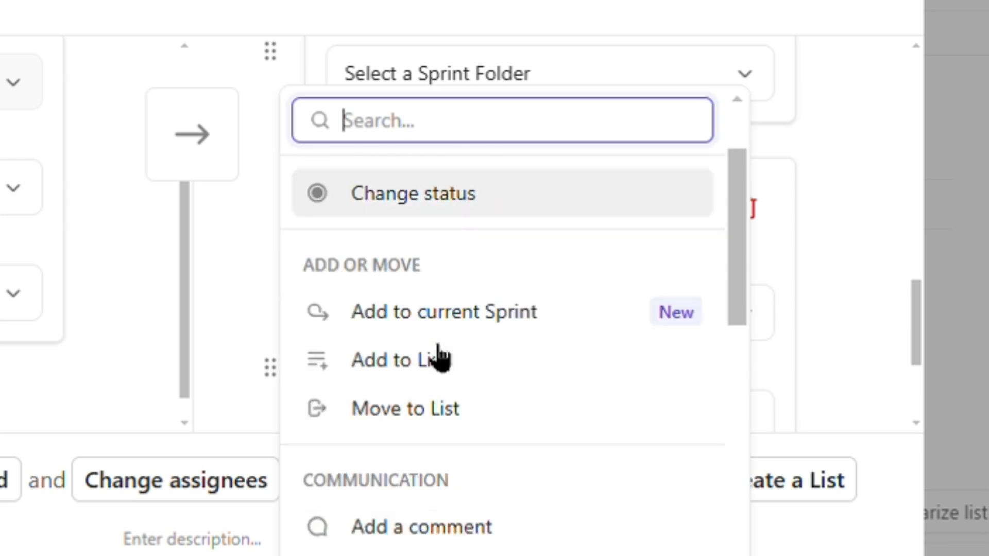
{"action": "scroll", "coordinate": [438, 355], "scroll_direction": "down", "scroll_amount": 3}
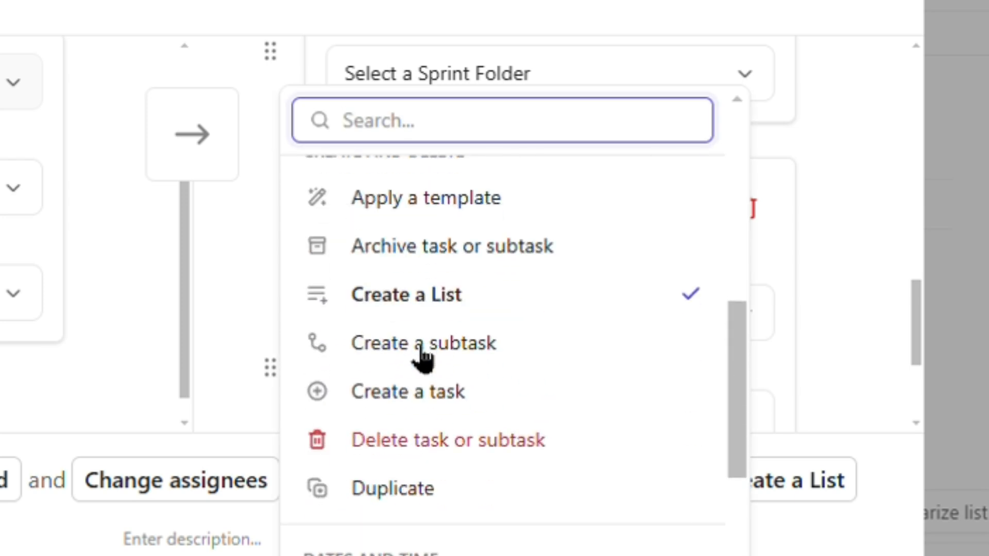
{"action": "left_click", "coordinate": [474, 370]}
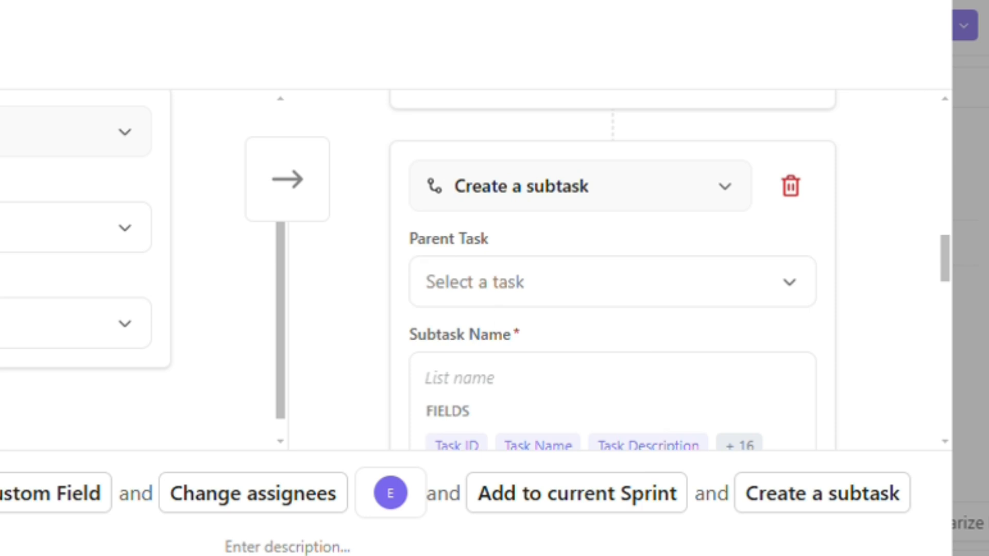
{"action": "scroll", "coordinate": [603, 325], "scroll_direction": "down", "scroll_amount": 2}
{"action": "scroll", "coordinate": [601, 314], "scroll_direction": "up", "scroll_amount": 1}
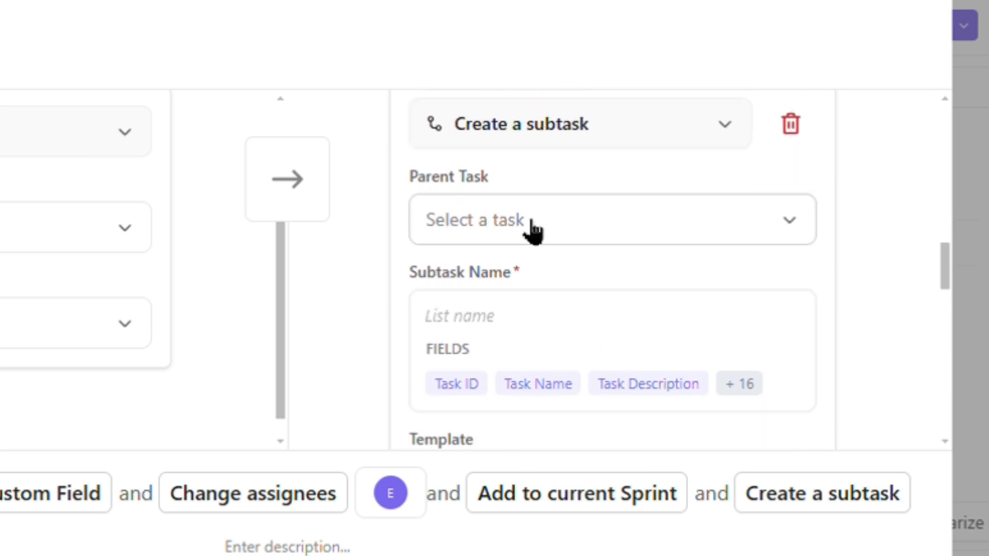
Step: Choose part 1 as the parent task and enter 'Writing done' as the Subtask Name
{"action": "left_click", "coordinate": [524, 238]}
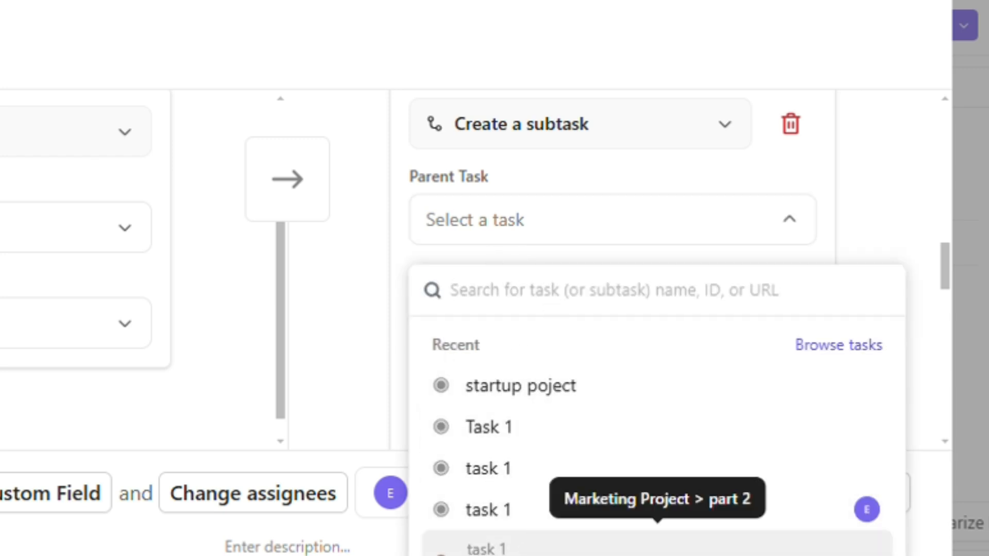
{"action": "left_click", "coordinate": [530, 552]}
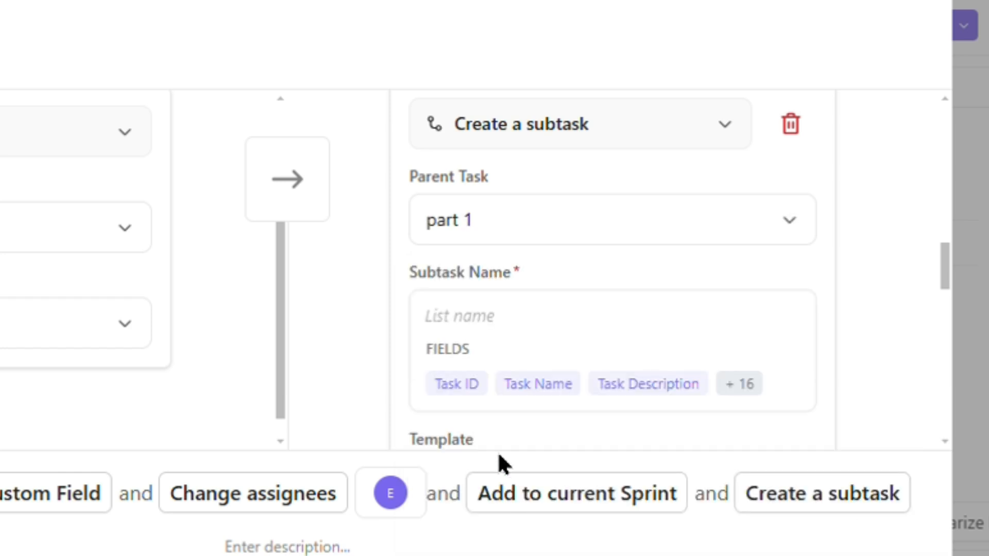
{"action": "scroll", "coordinate": [402, 332], "scroll_direction": "down", "scroll_amount": 3}
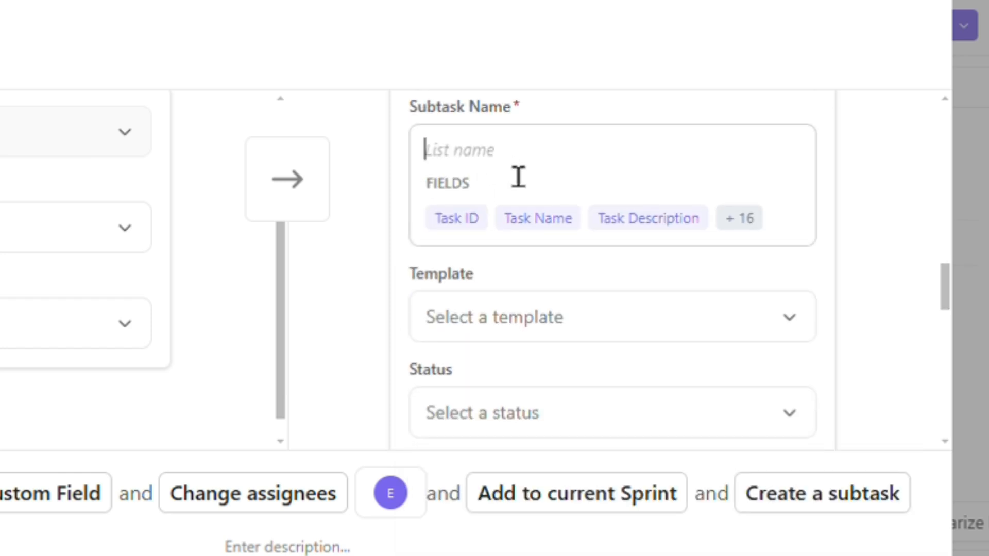
{"action": "scroll", "coordinate": [529, 180], "scroll_direction": "up", "scroll_amount": 1}
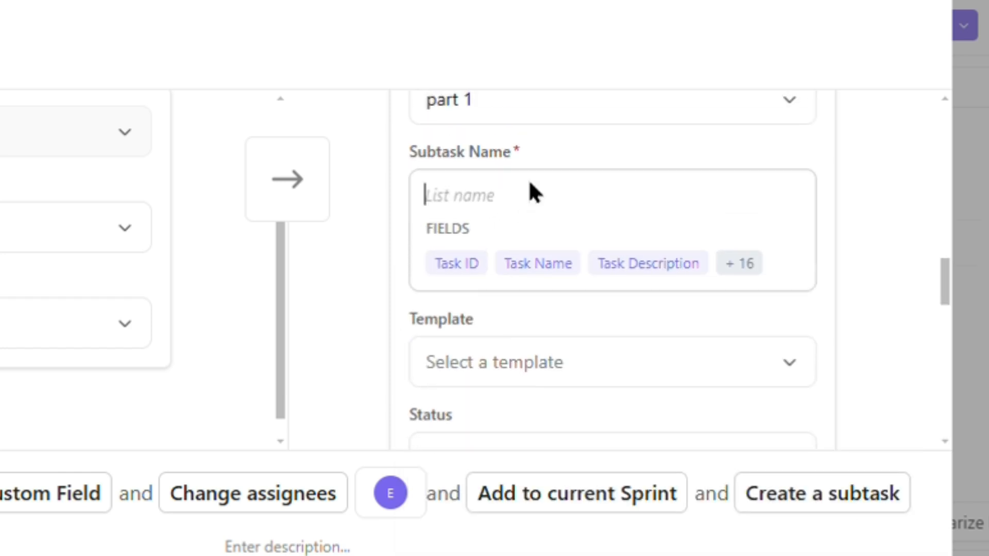
{"action": "left_click", "coordinate": [476, 217]}
{"action": "type", "text": "Writing done"}
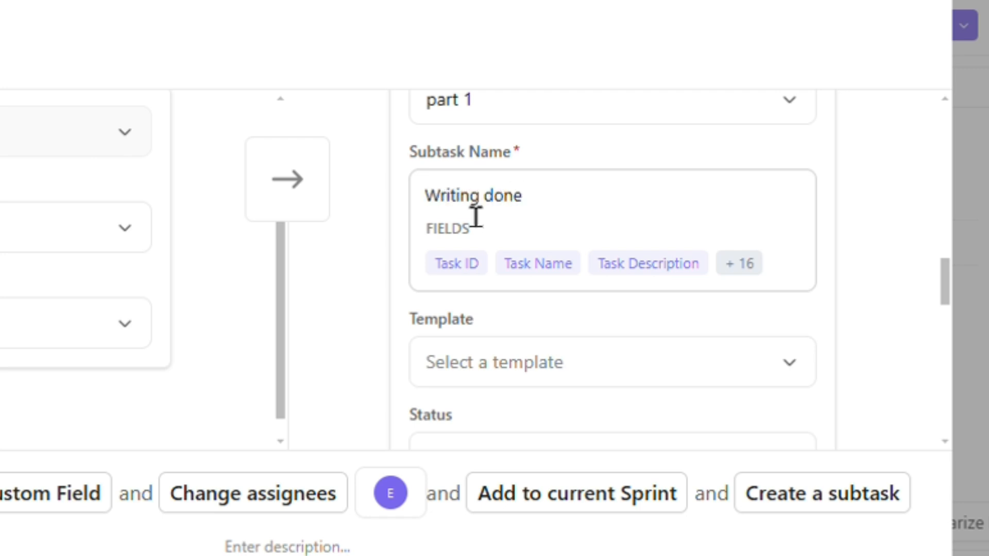
{"action": "scroll", "coordinate": [566, 375], "scroll_direction": "down", "scroll_amount": 1}
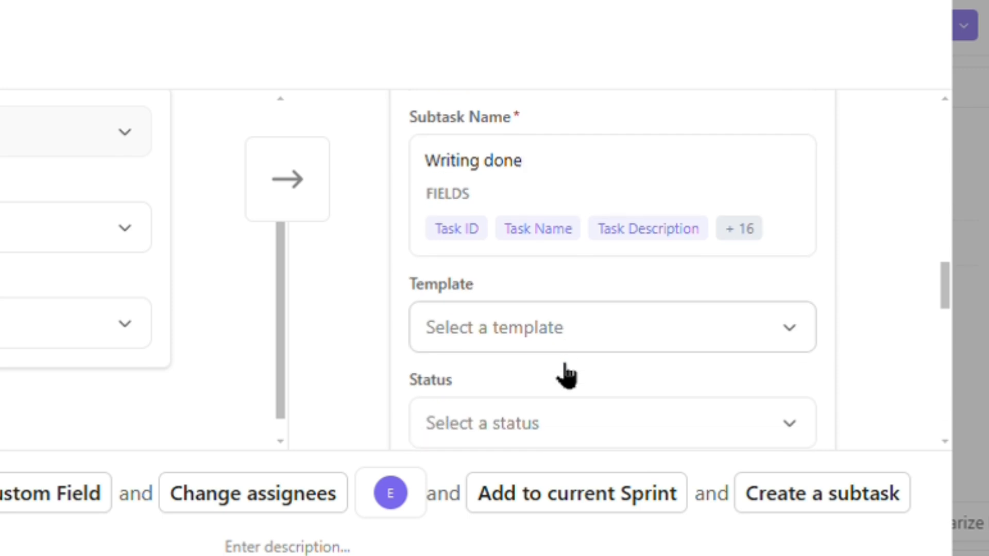
{"action": "left_click", "coordinate": [753, 233]}
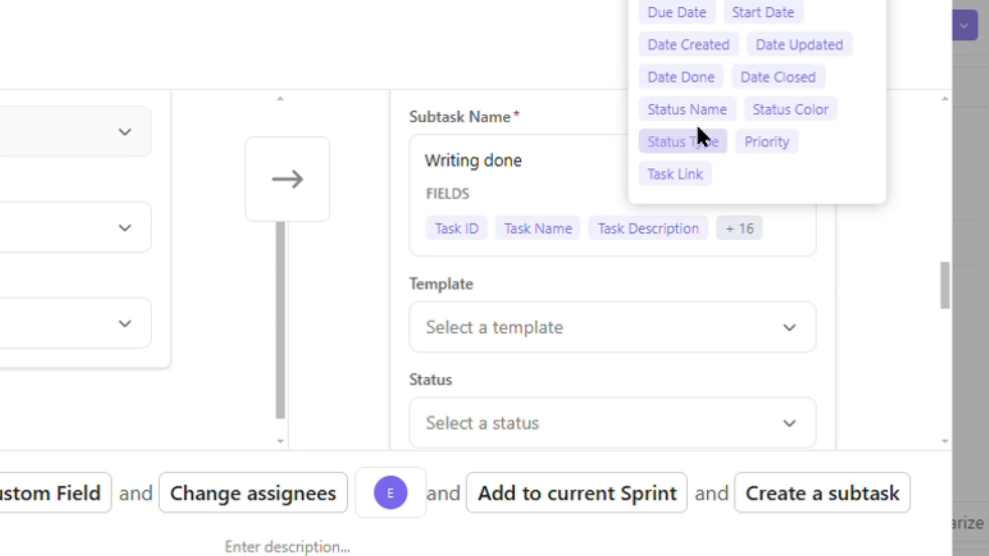
Step: Apply 'Example Template of subtask' from the Template Center as the subtask's template
{"action": "left_click", "coordinate": [530, 327]}
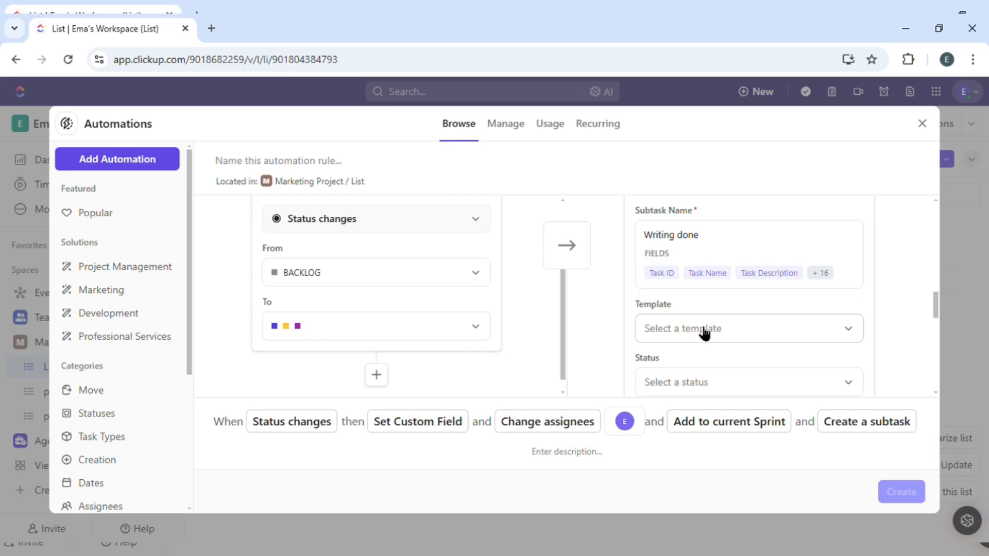
{"action": "left_click", "coordinate": [703, 332]}
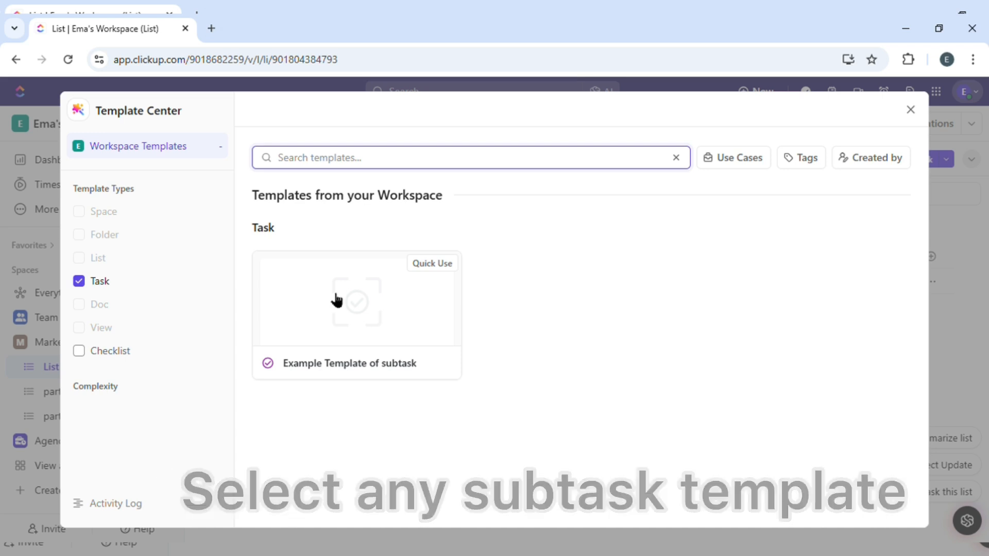
{"action": "left_click", "coordinate": [328, 318]}
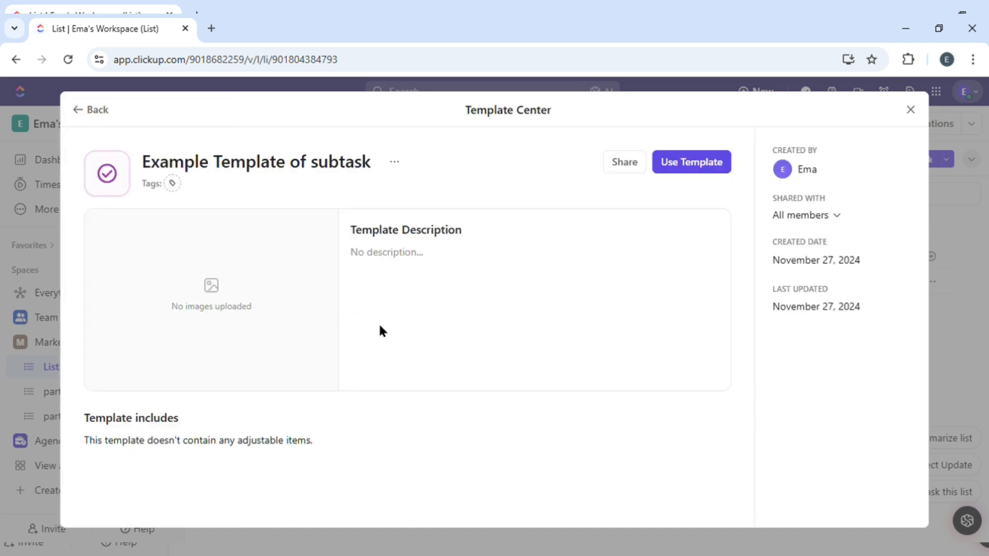
{"action": "left_click", "coordinate": [707, 170]}
{"action": "scroll", "coordinate": [651, 326], "scroll_direction": "down", "scroll_amount": 10}
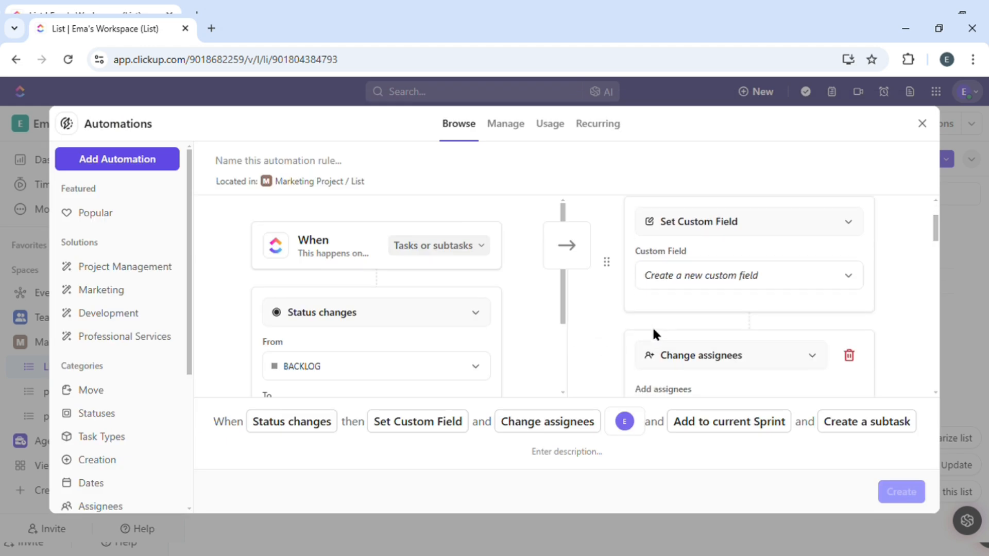
Step: Set the Create a subtask action's Status to IN PROGRESS
{"action": "scroll", "coordinate": [652, 326], "scroll_direction": "down", "scroll_amount": 5}
{"action": "scroll", "coordinate": [652, 326], "scroll_direction": "up", "scroll_amount": 5}
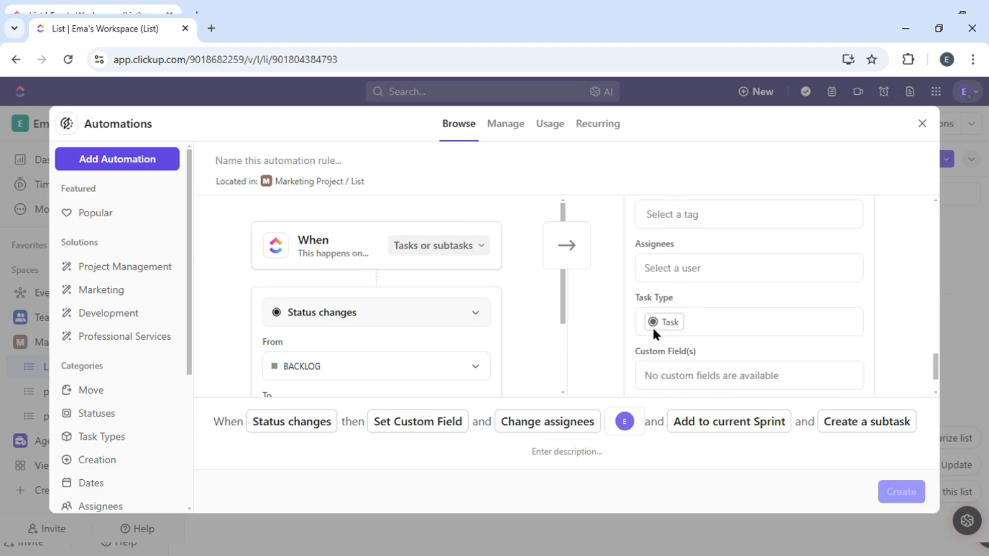
{"action": "scroll", "coordinate": [652, 326], "scroll_direction": "up", "scroll_amount": 5}
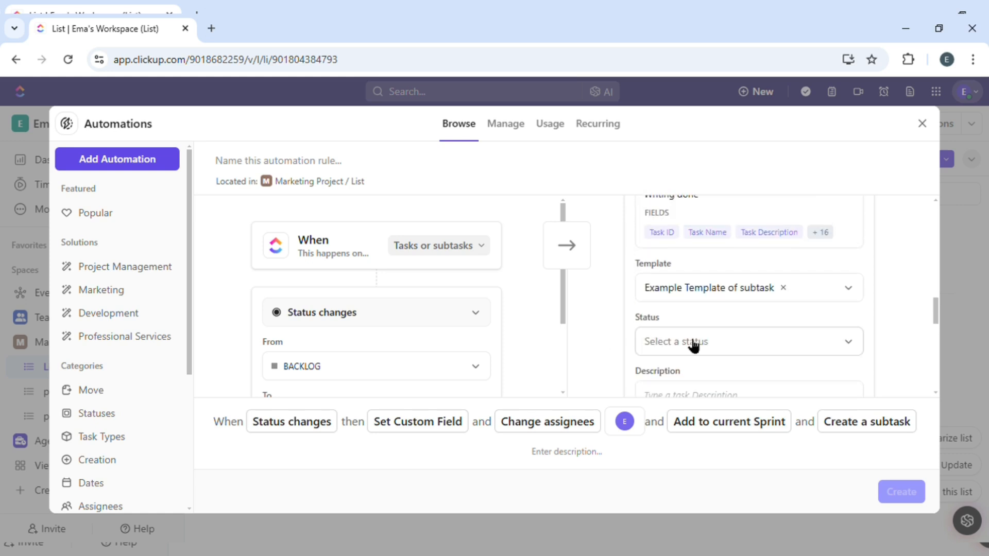
{"action": "left_click", "coordinate": [694, 342]}
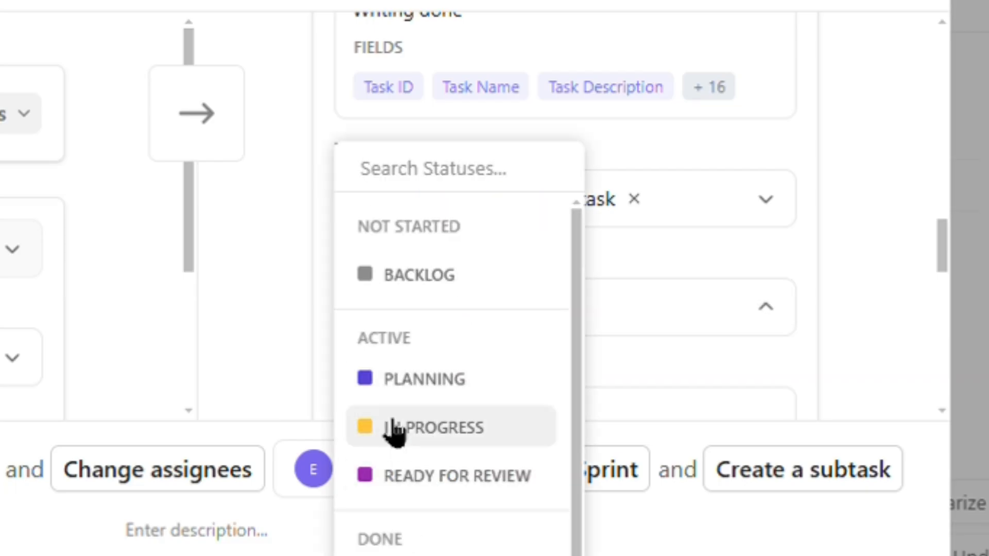
{"action": "left_click", "coordinate": [412, 435]}
{"action": "scroll", "coordinate": [537, 264], "scroll_direction": "down", "scroll_amount": 5}
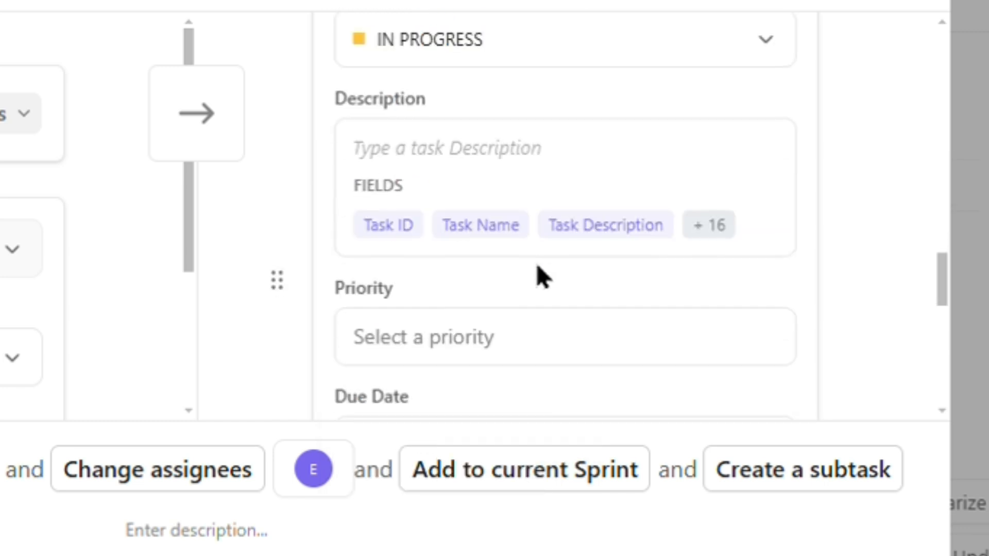
{"action": "left_click", "coordinate": [465, 177]}
{"action": "scroll", "coordinate": [493, 185], "scroll_direction": "up", "scroll_amount": 2}
{"action": "scroll", "coordinate": [493, 185], "scroll_direction": "up", "scroll_amount": 1}
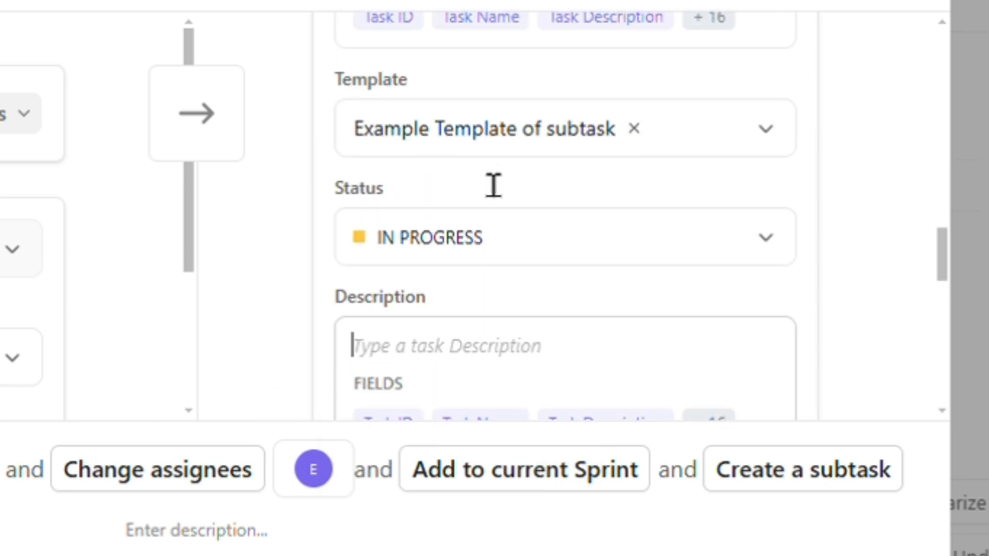
Step: Enter the placeholder description 'dmfbsbjd' for the subtask
{"action": "scroll", "coordinate": [490, 231], "scroll_direction": "down", "scroll_amount": 1}
{"action": "left_click", "coordinate": [488, 276]}
{"action": "type", "text": "dmfbsbjd"}
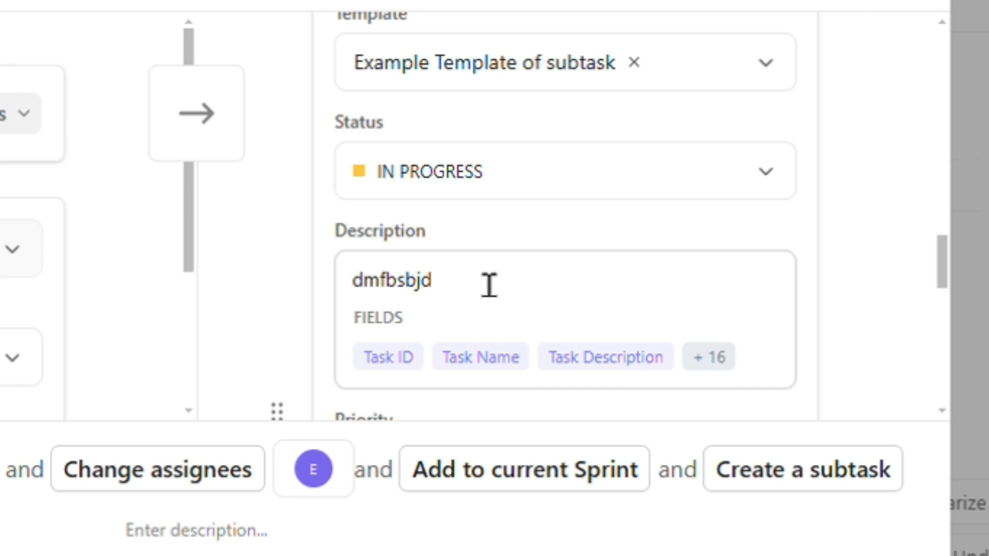
{"action": "scroll", "coordinate": [435, 256], "scroll_direction": "down", "scroll_amount": 5}
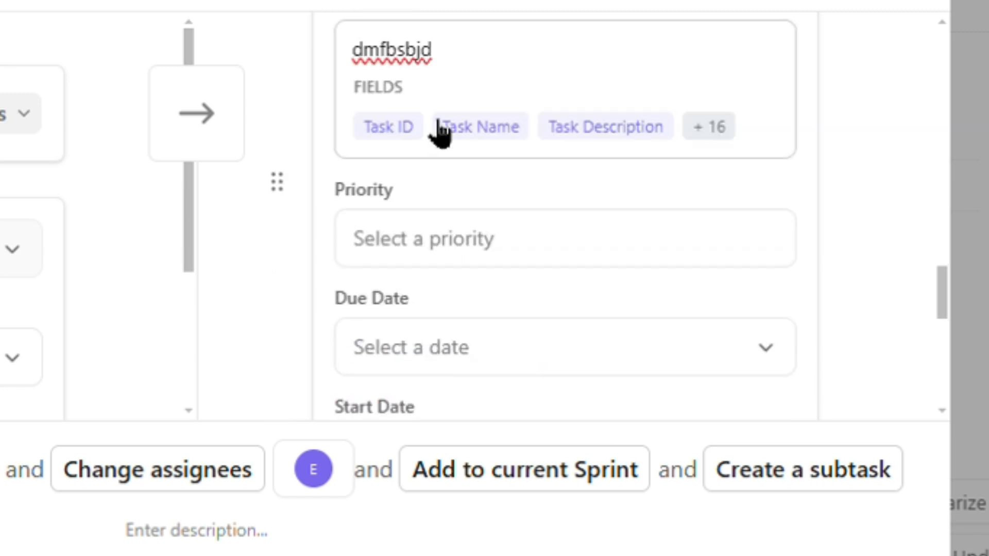
{"action": "left_click", "coordinate": [701, 131]}
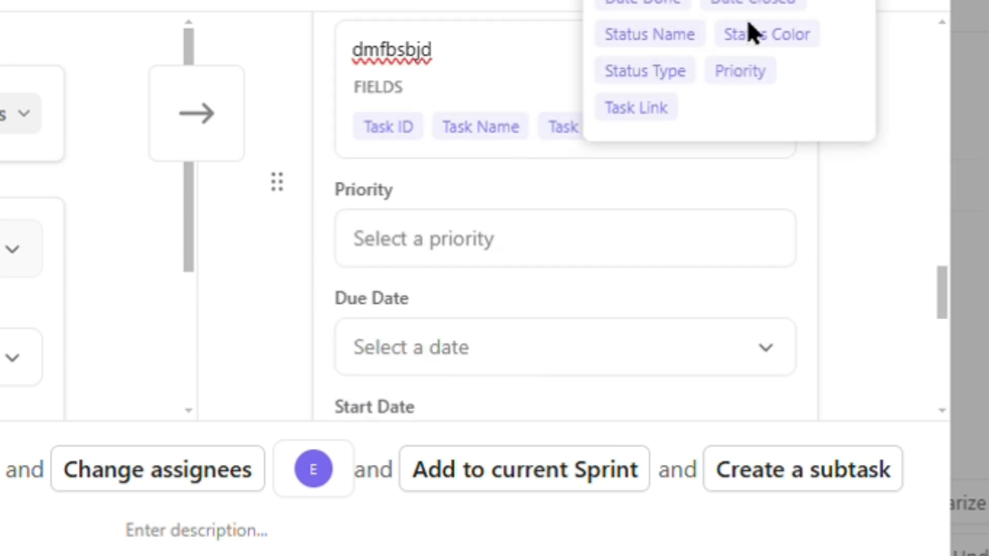
{"action": "left_click", "coordinate": [454, 234]}
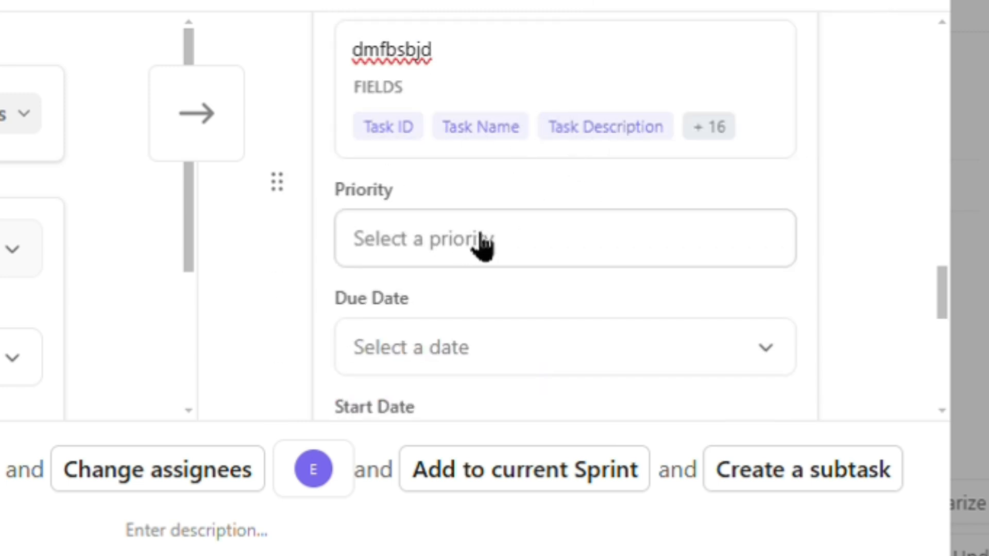
{"action": "left_click", "coordinate": [479, 241]}
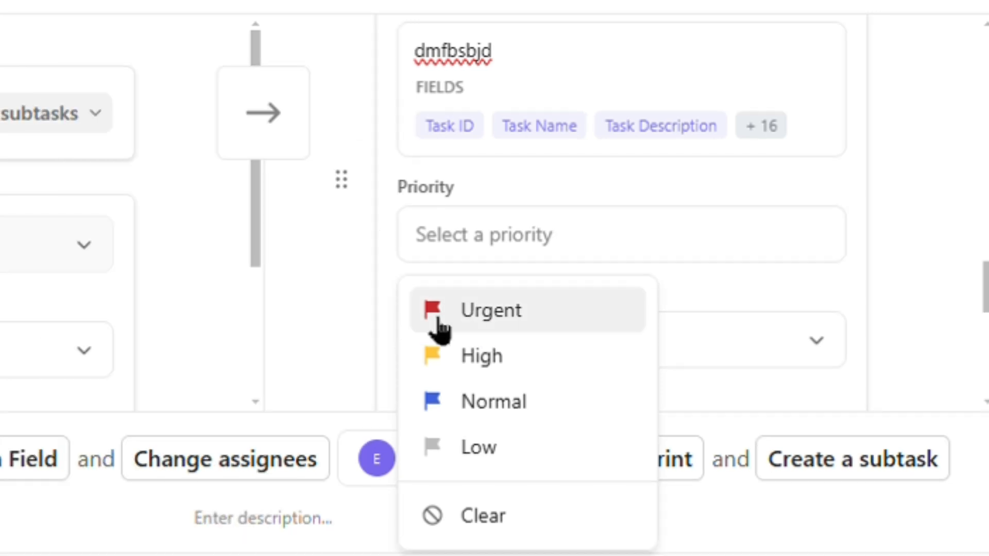
Step: Give the subtask Urgent priority and a due date 5 days after the trigger date
{"action": "left_click", "coordinate": [438, 330]}
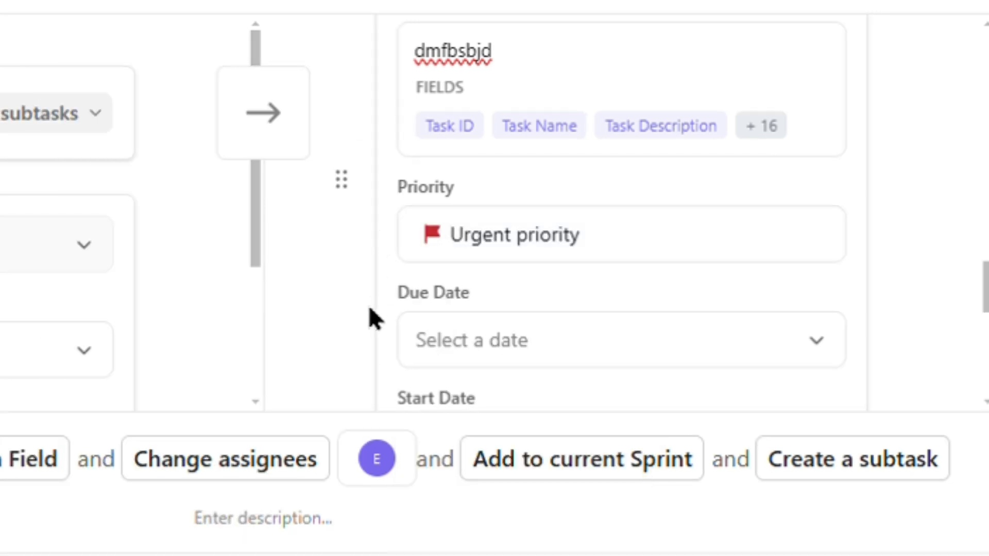
{"action": "scroll", "coordinate": [372, 316], "scroll_direction": "down", "scroll_amount": 3}
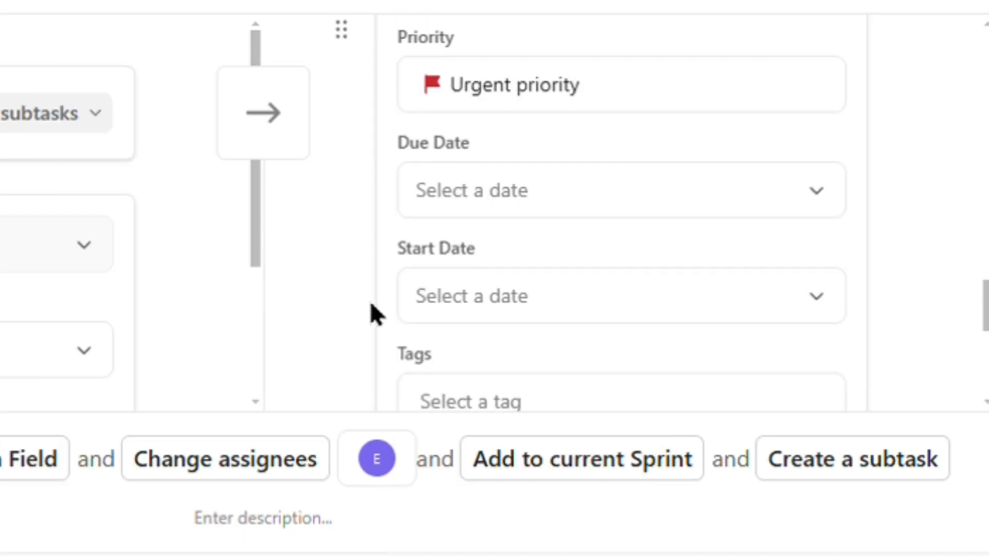
{"action": "left_click", "coordinate": [470, 199]}
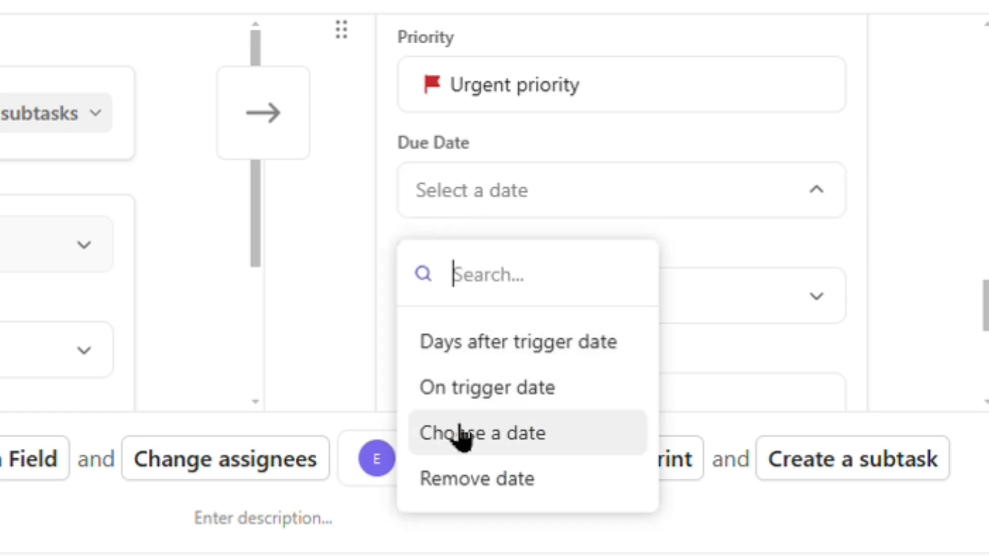
{"action": "left_click", "coordinate": [458, 350]}
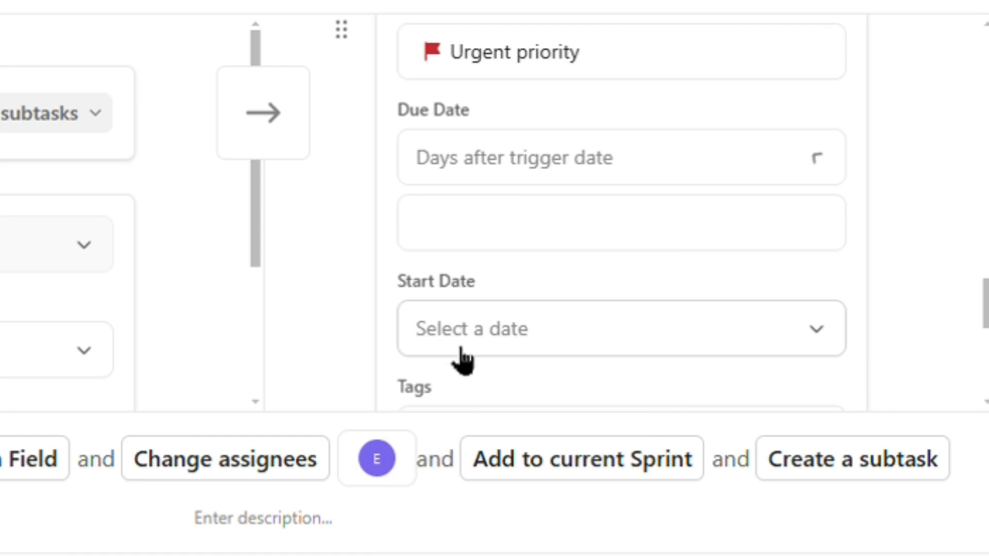
{"action": "left_click", "coordinate": [497, 178]}
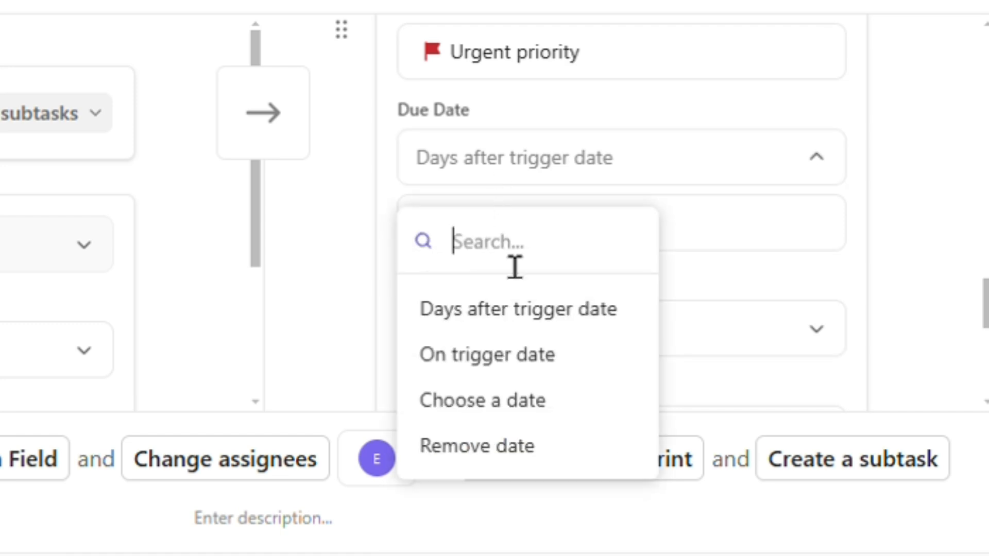
{"action": "left_click", "coordinate": [739, 236]}
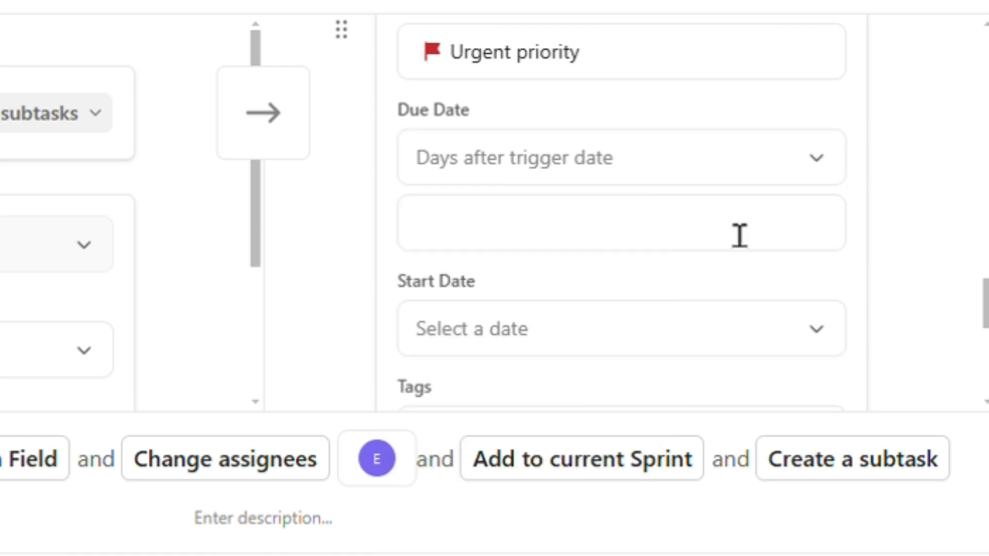
{"action": "type", "text": "5"}
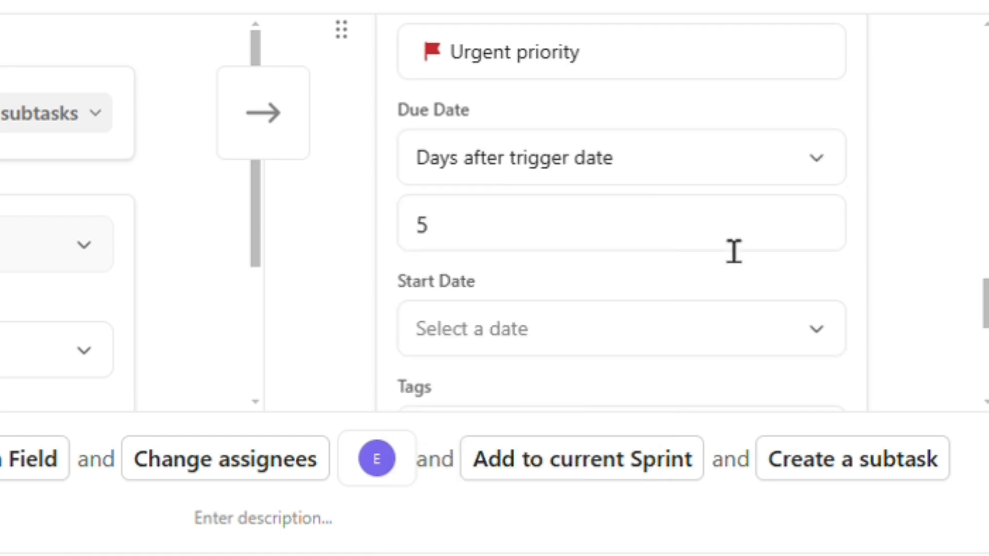
Step: Set the subtask's start date to On trigger date
{"action": "scroll", "coordinate": [639, 281], "scroll_direction": "down", "scroll_amount": 3}
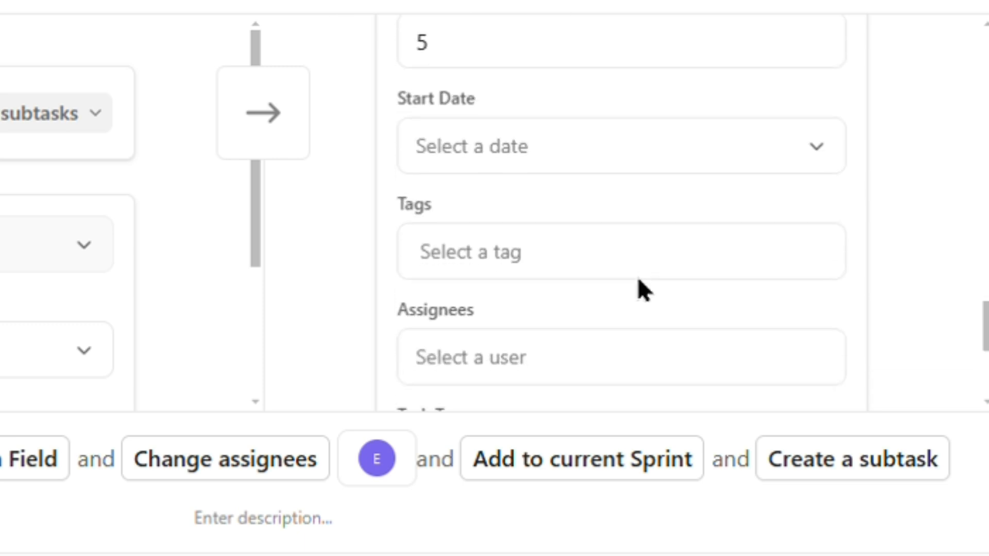
{"action": "left_click", "coordinate": [524, 143]}
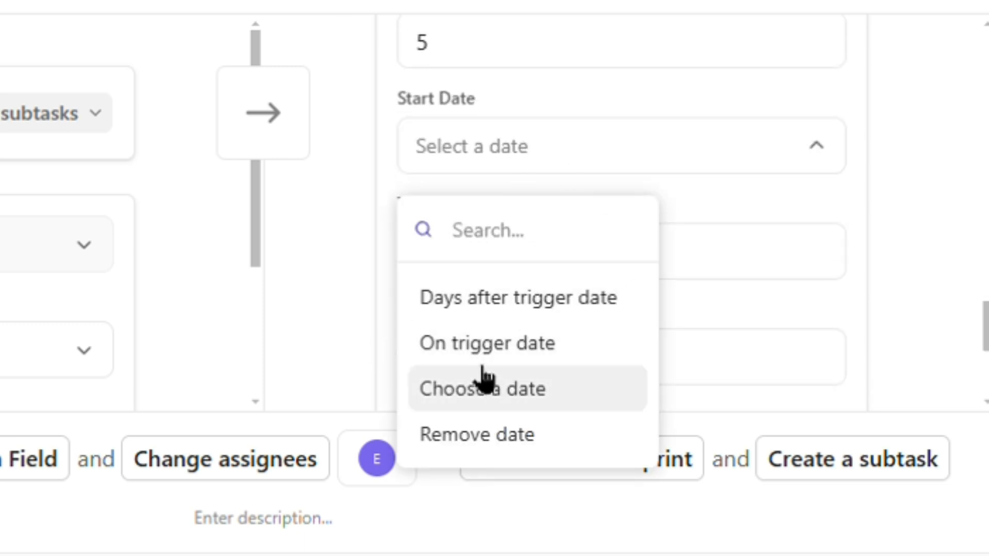
{"action": "left_click", "coordinate": [488, 344]}
{"action": "left_click", "coordinate": [834, 139]}
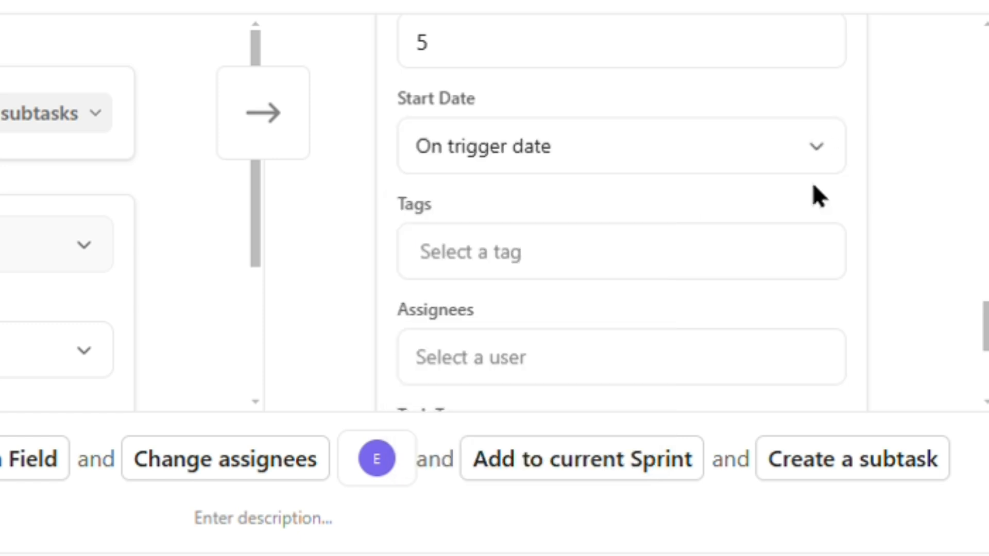
{"action": "scroll", "coordinate": [819, 196], "scroll_direction": "down", "scroll_amount": 2}
{"action": "left_click", "coordinate": [524, 201]}
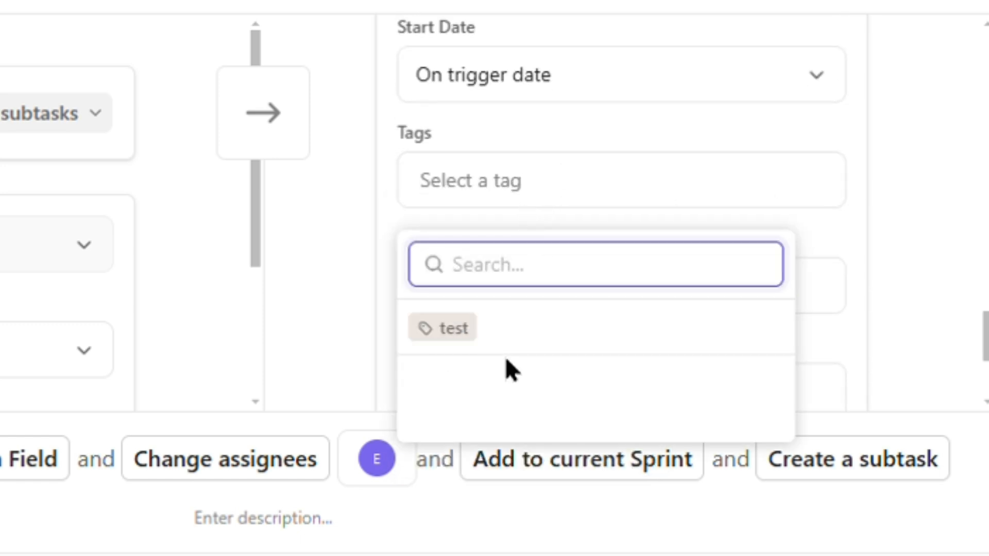
Step: Tag the subtask created by the automation with 'test'
{"action": "left_click", "coordinate": [453, 330]}
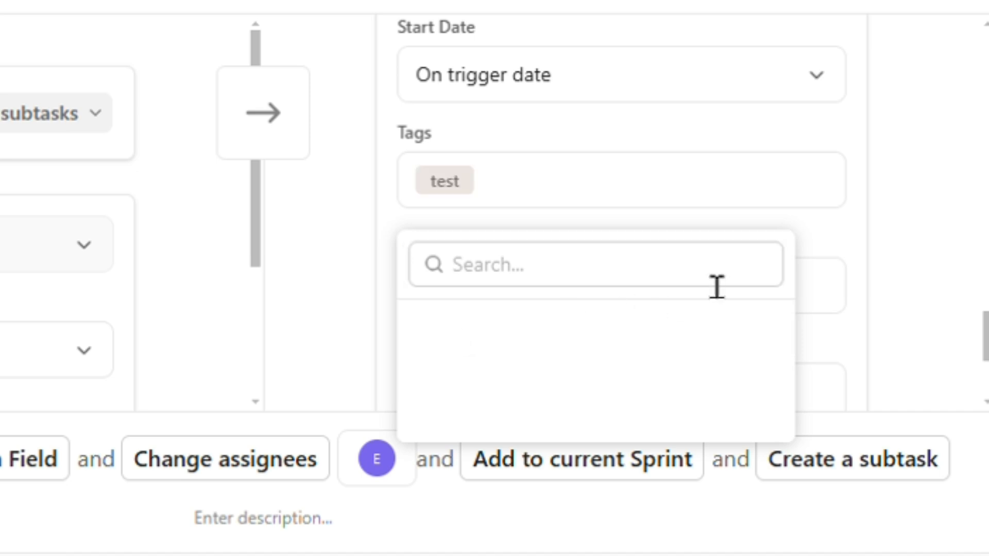
{"action": "left_click", "coordinate": [862, 241]}
{"action": "scroll", "coordinate": [643, 268], "scroll_direction": "down", "scroll_amount": 1}
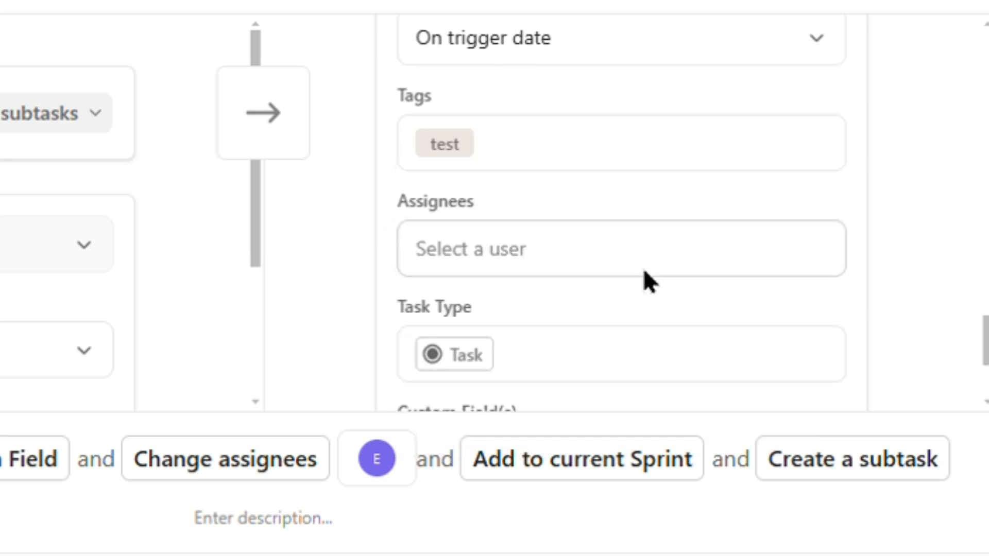
{"action": "scroll", "coordinate": [643, 268], "scroll_direction": "down", "scroll_amount": 2}
Step: Assign the current user to the subtask
{"action": "left_click", "coordinate": [523, 180]}
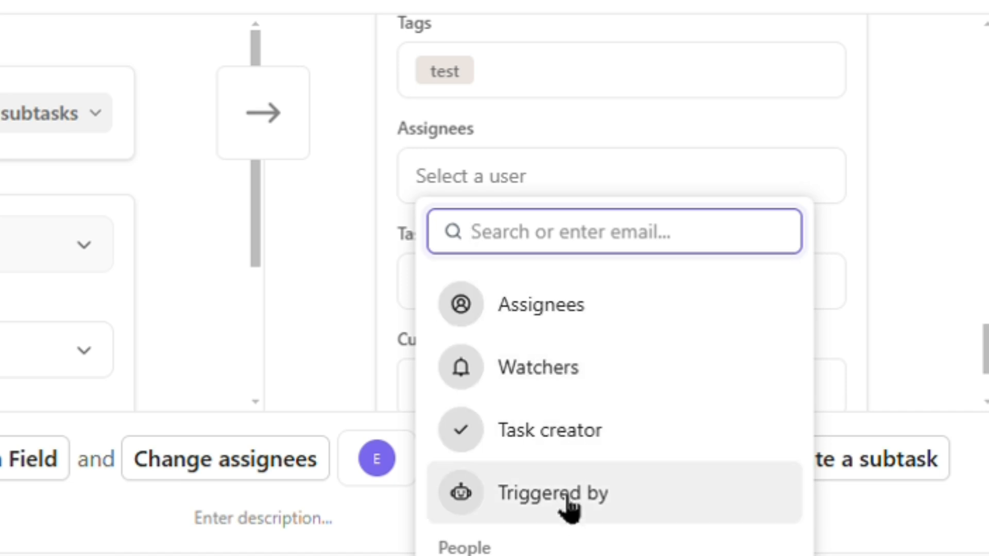
{"action": "left_click", "coordinate": [566, 555]}
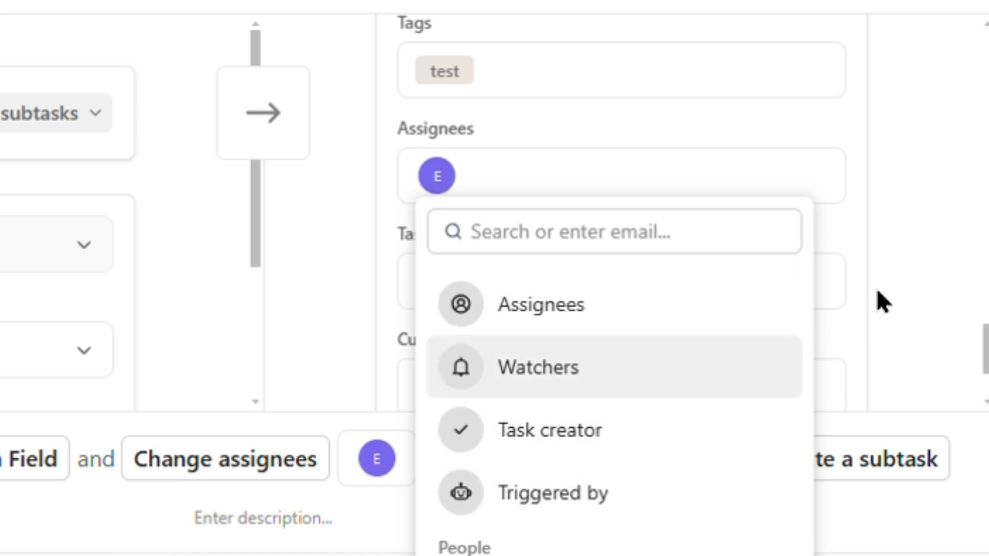
{"action": "left_click", "coordinate": [845, 309]}
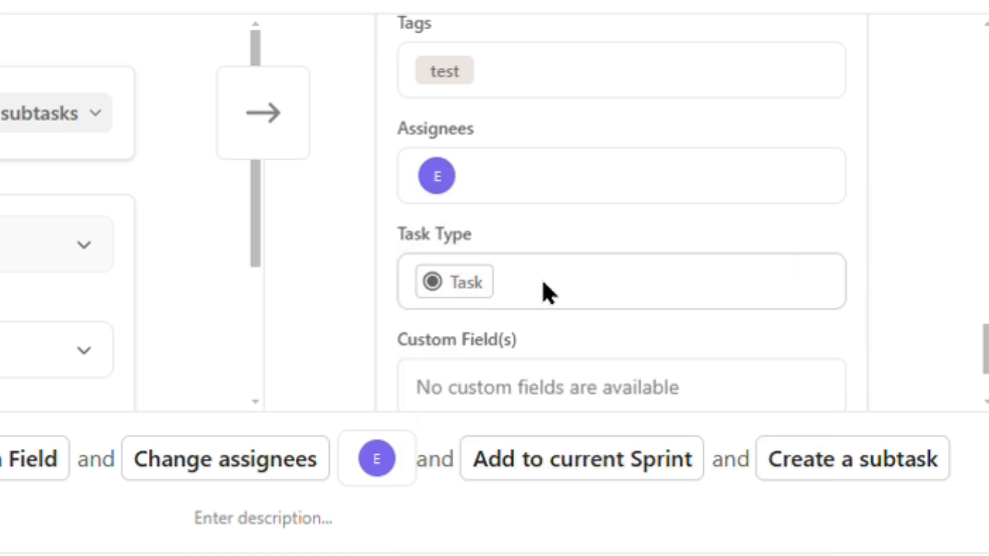
Step: Keep the subtask's task type set to Task
{"action": "left_click", "coordinate": [453, 292]}
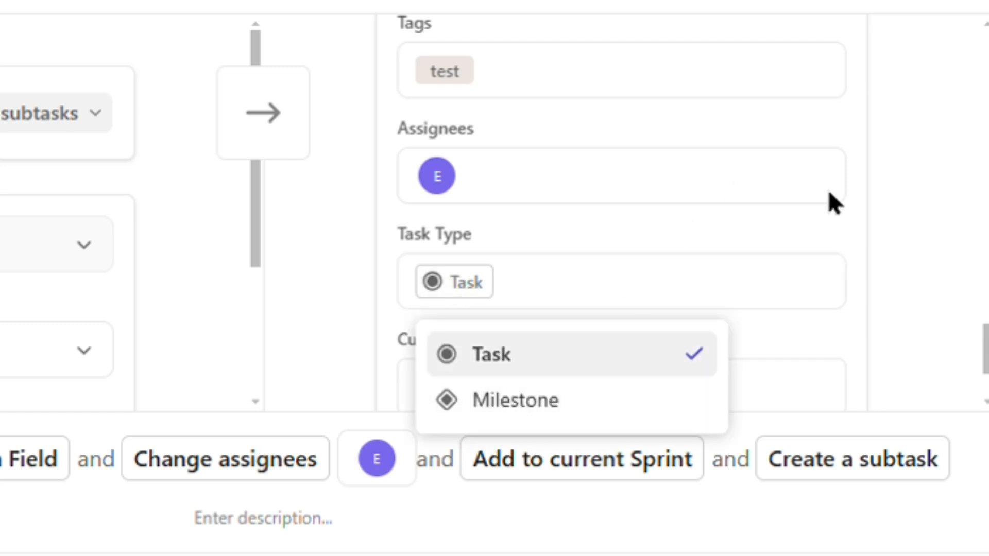
{"action": "left_click", "coordinate": [847, 230]}
{"action": "scroll", "coordinate": [846, 231], "scroll_direction": "down", "scroll_amount": 3}
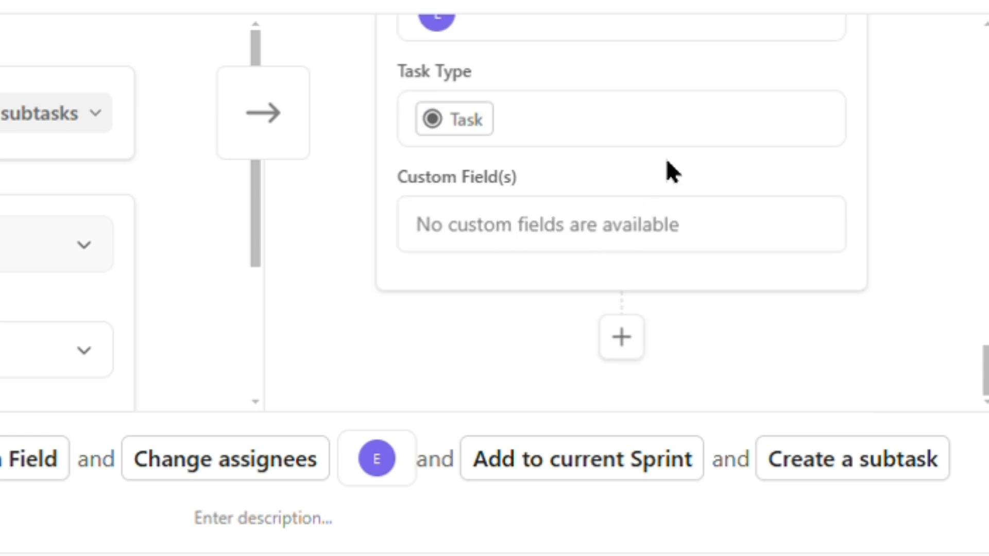
{"action": "scroll", "coordinate": [666, 161], "scroll_direction": "up", "scroll_amount": 15}
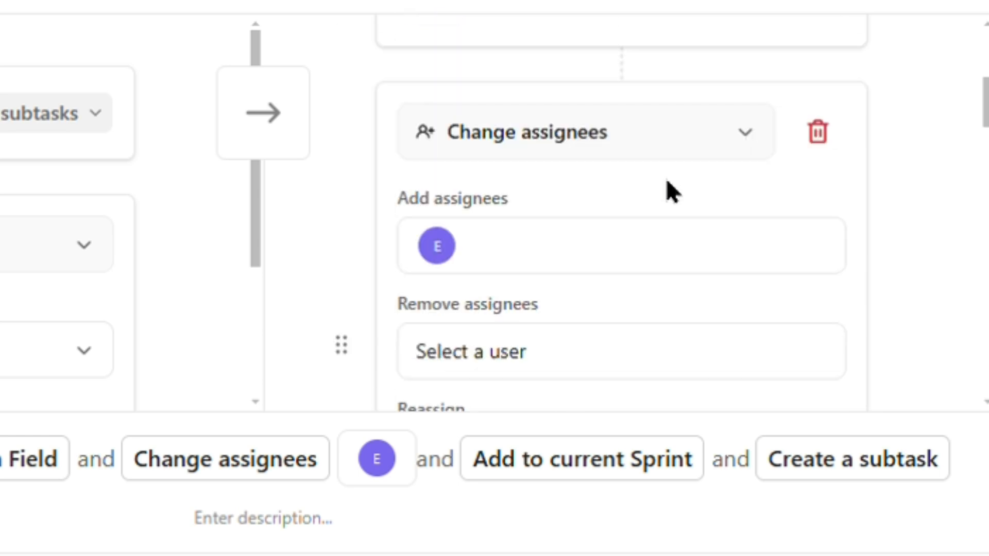
{"action": "scroll", "coordinate": [668, 184], "scroll_direction": "up", "scroll_amount": 5}
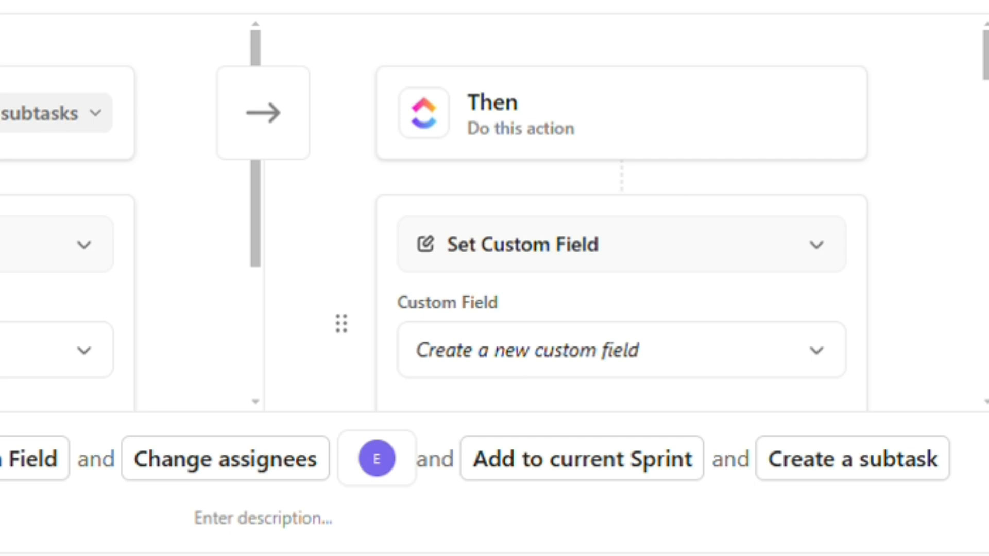